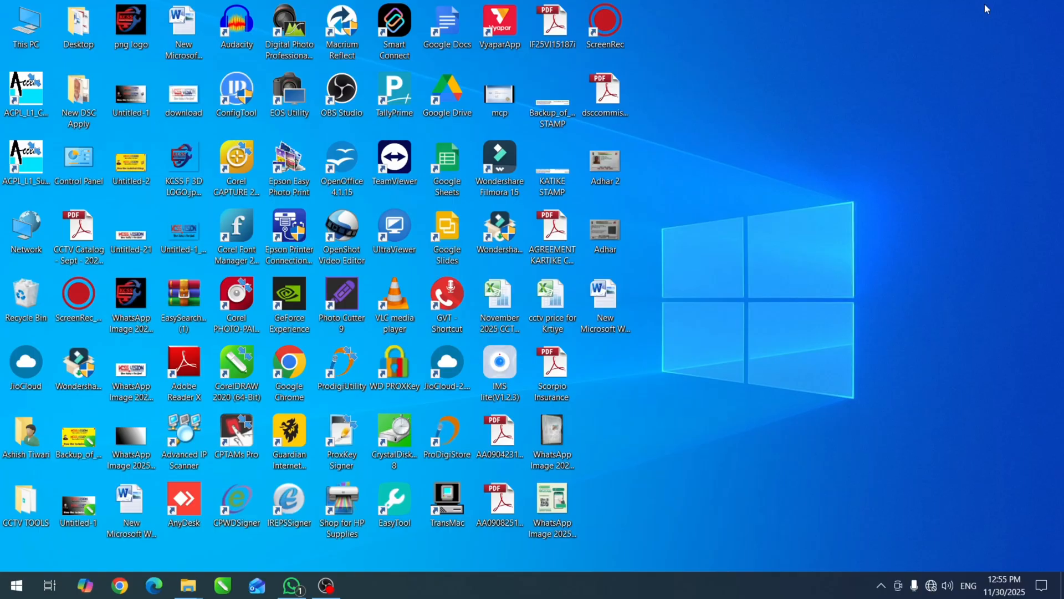
Open Task Manager and disable the Wondershare Studio and HyperPKI Certificate Register startup entries.
key(ctrl+shift+Escape)
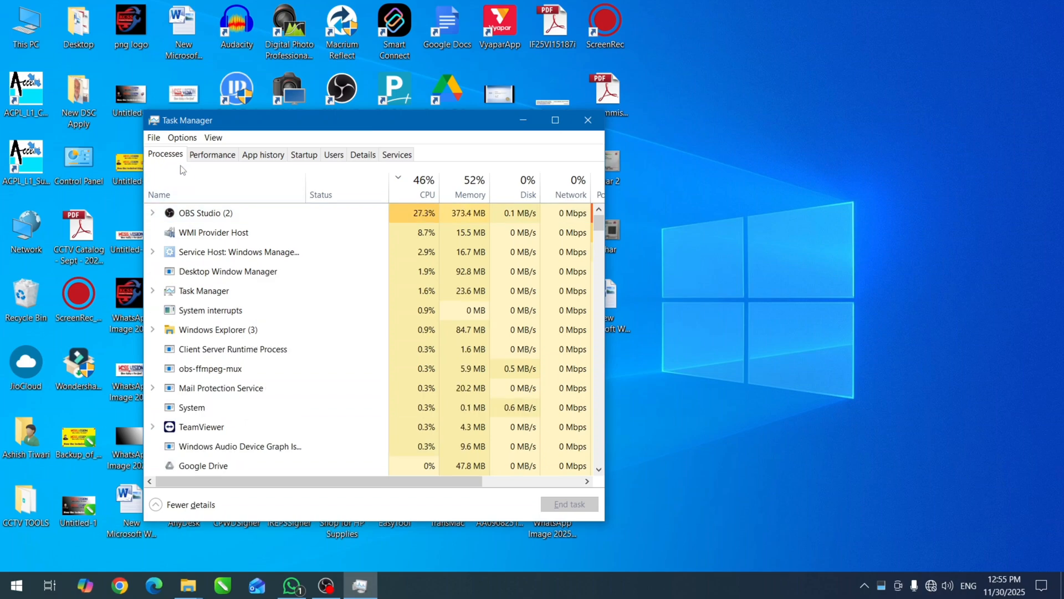
click(308, 159)
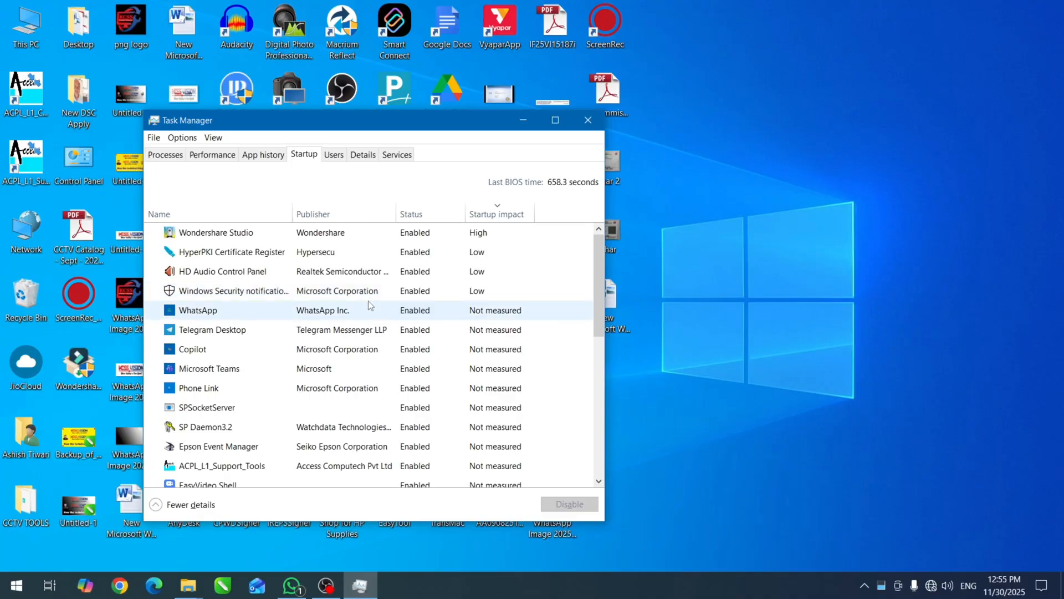
click(426, 239)
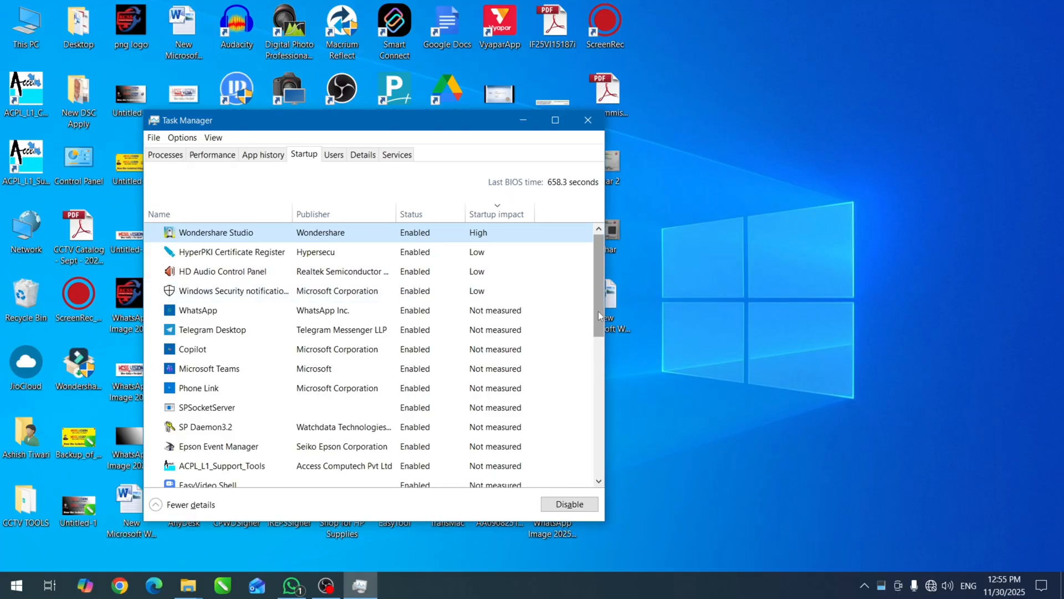
click(578, 505)
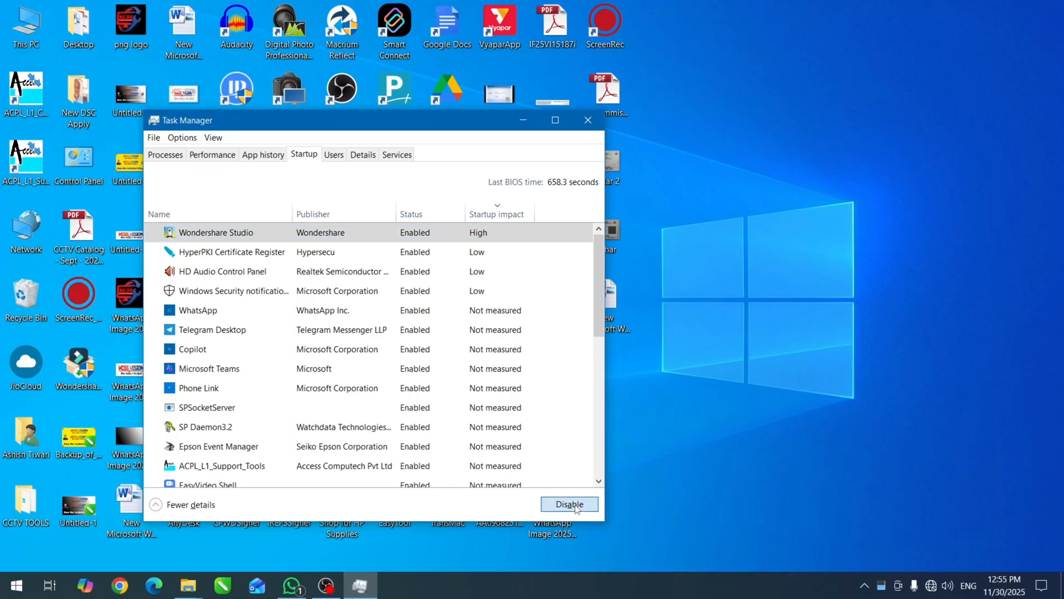
click(416, 259)
click(569, 505)
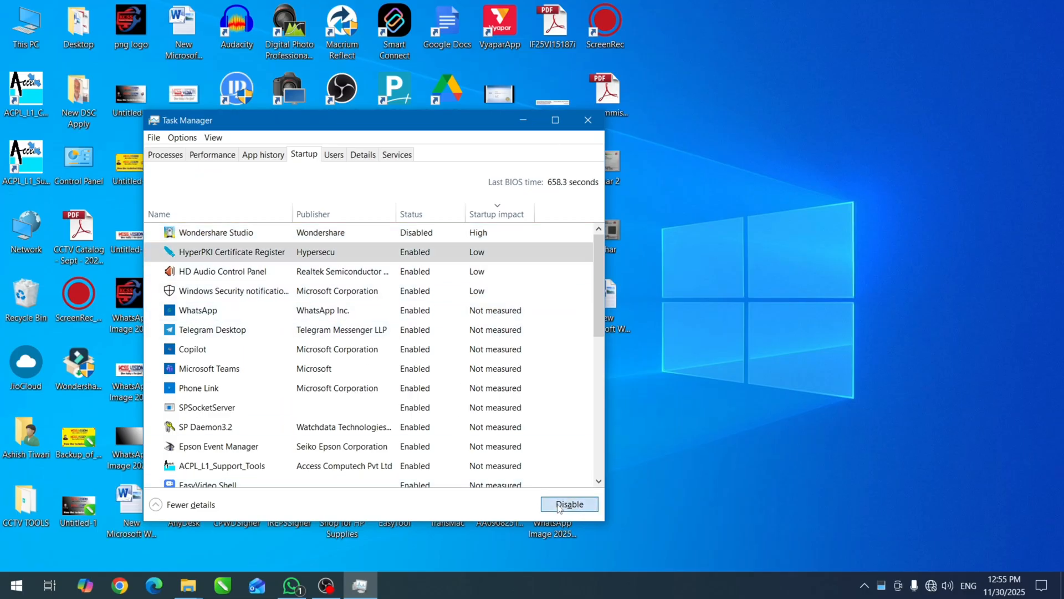
Try to disable the HD Audio Control Panel startup entry.
click(430, 274)
click(569, 505)
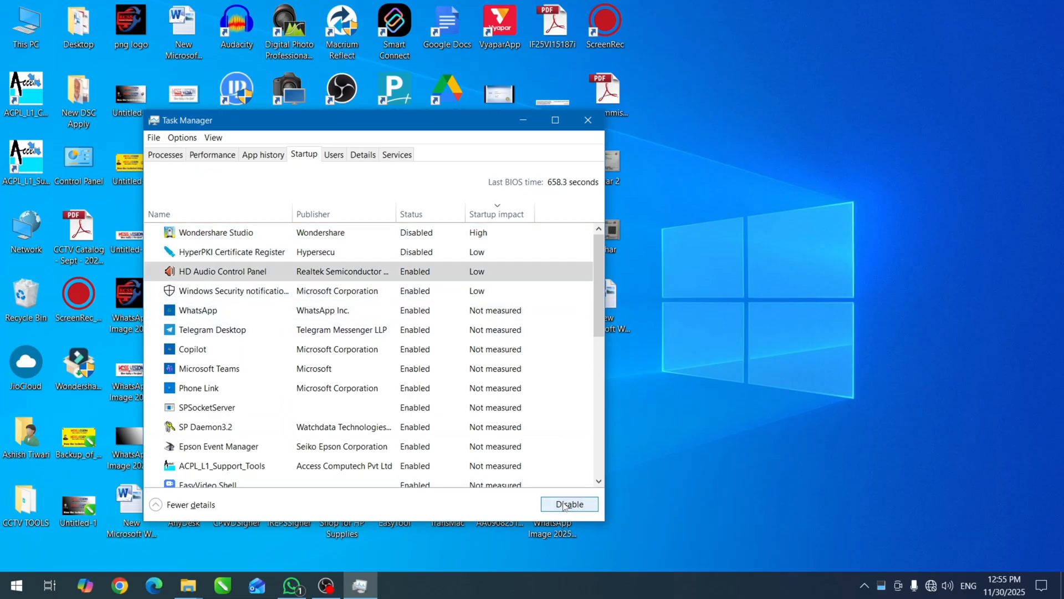
click(569, 505)
click(416, 290)
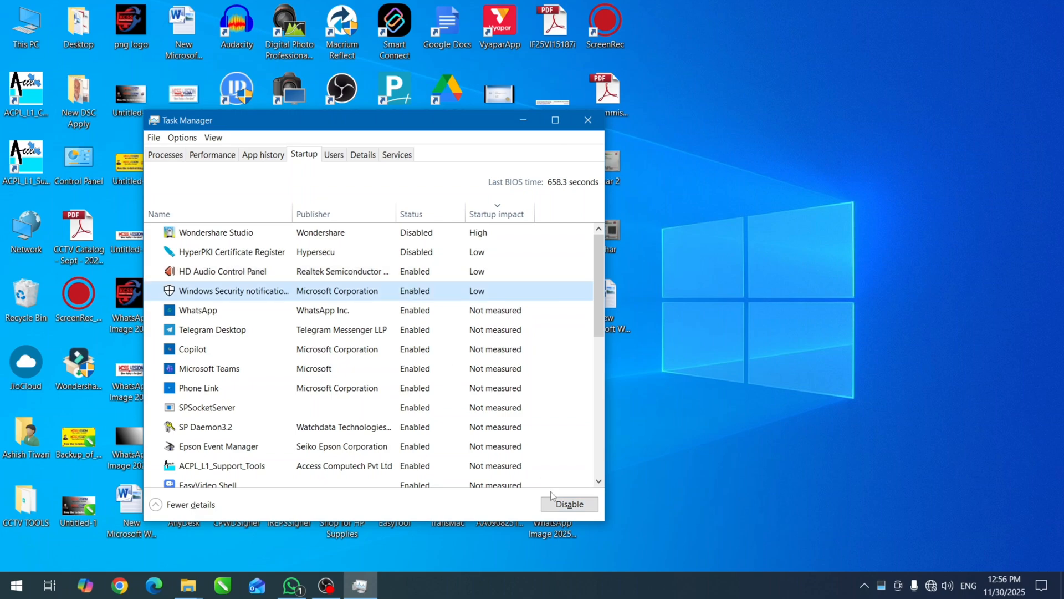
Disable the WhatsApp, Telegram Desktop and Copilot startup entries.
click(434, 311)
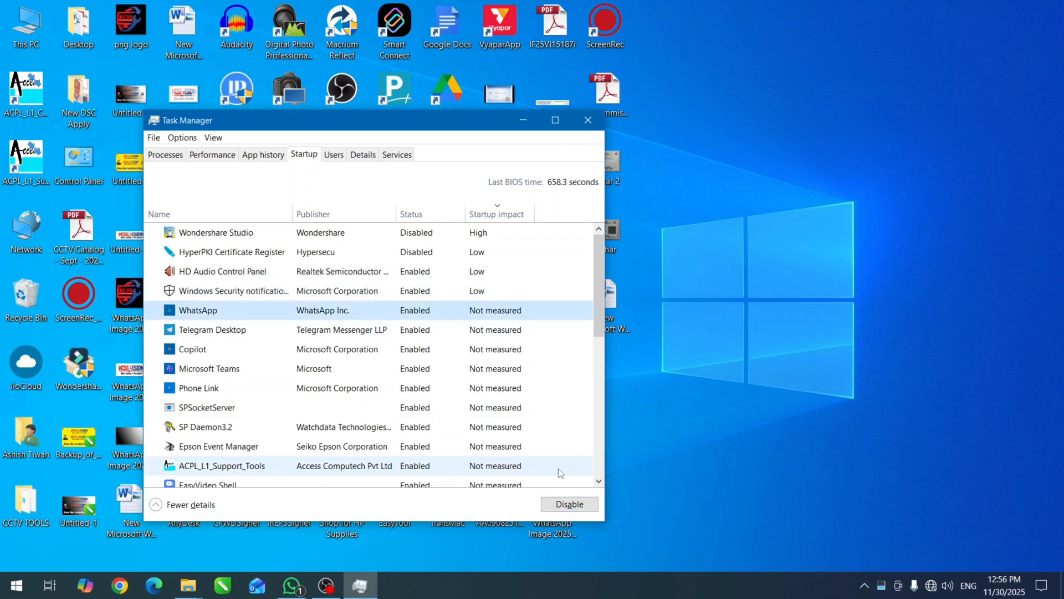
click(571, 506)
click(416, 330)
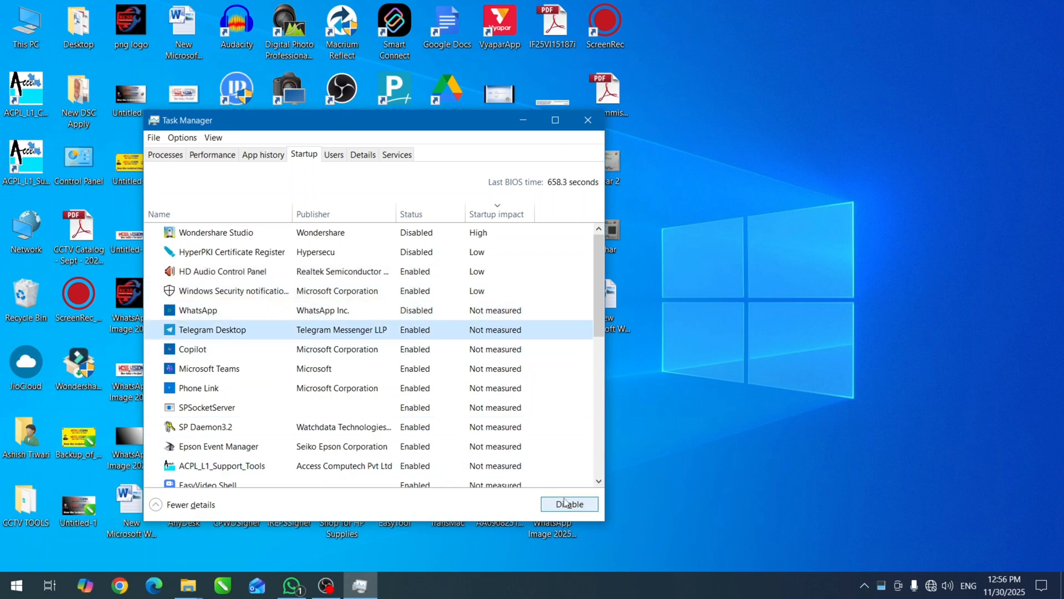
click(570, 504)
click(419, 349)
click(588, 505)
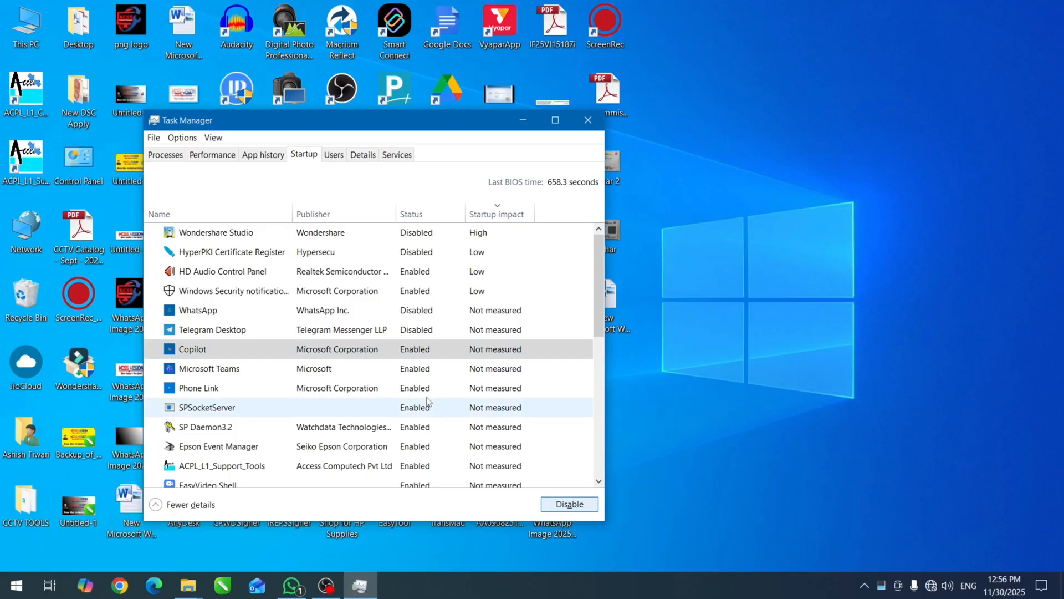
Disable the Microsoft Teams, Phone Link and SPSocketServer startup entries.
click(416, 368)
click(587, 504)
click(424, 389)
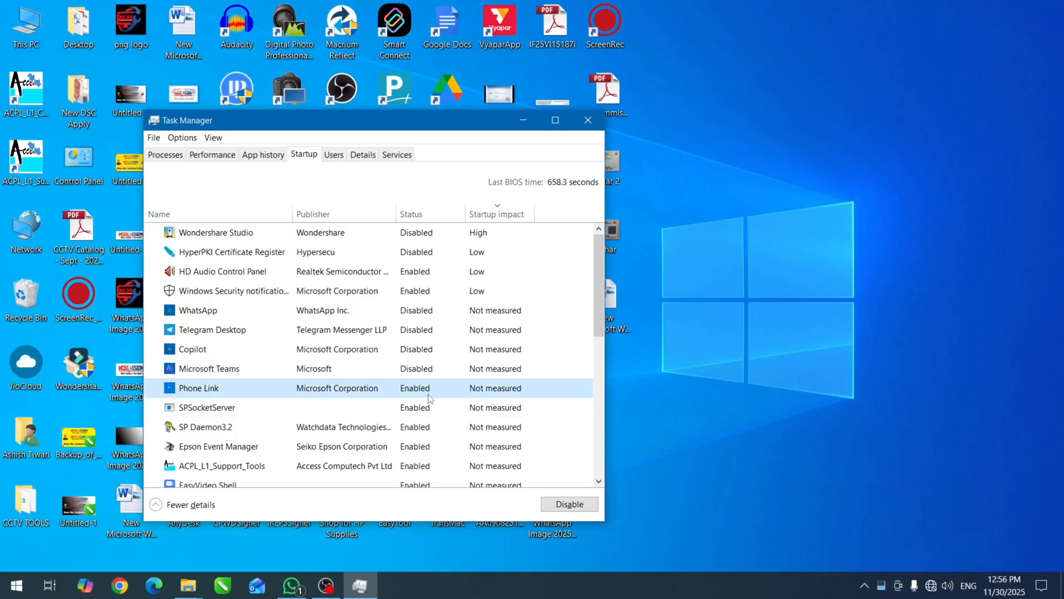
click(589, 504)
click(415, 407)
click(587, 503)
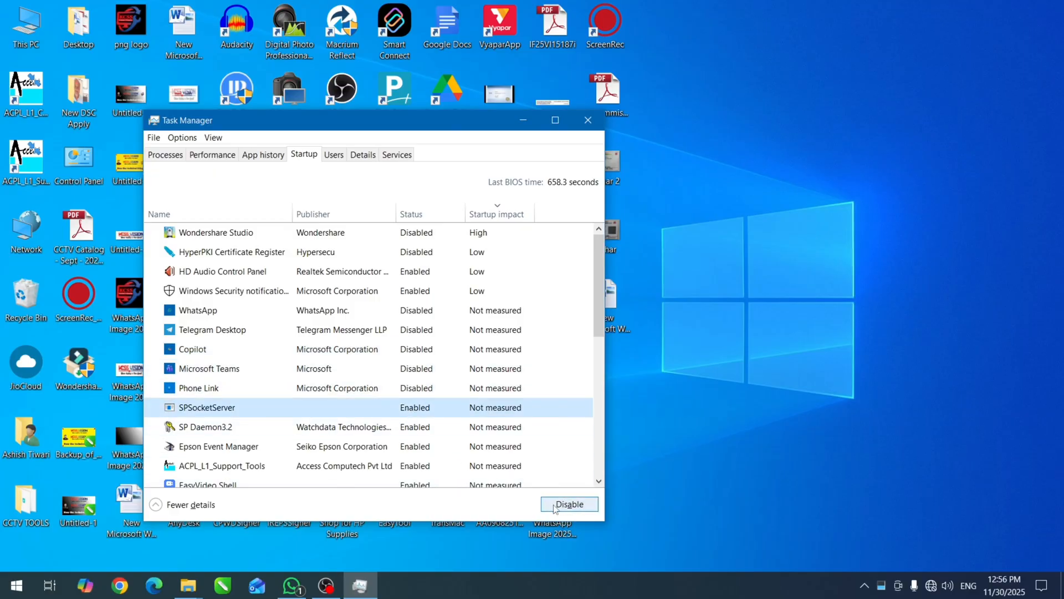
Disable the SP Daemon3.2, Epson Event Manager and ACPL_L1_Support_Tools startup entries.
click(411, 431)
click(587, 504)
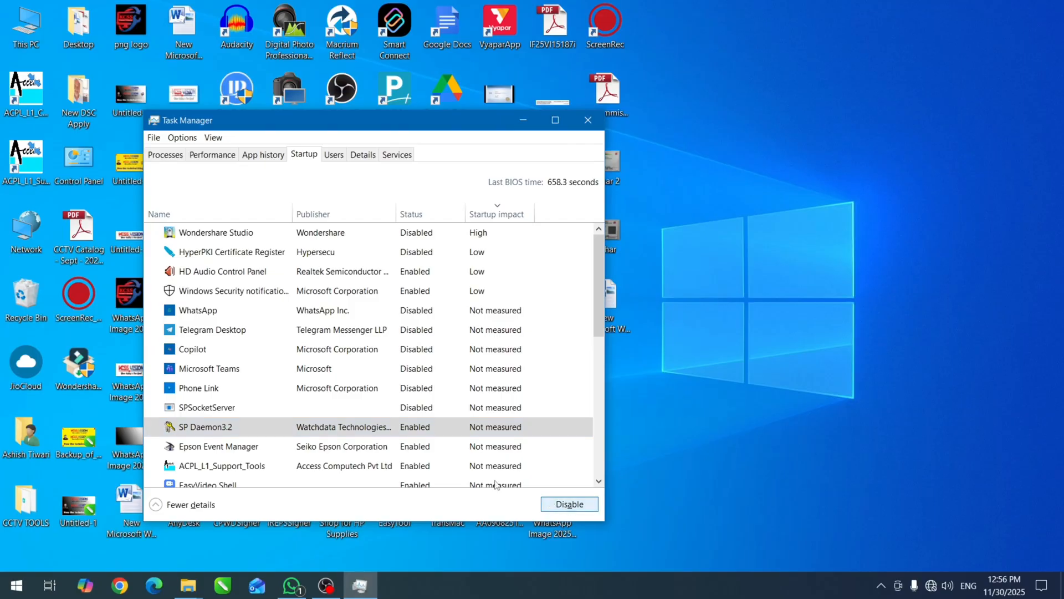
click(415, 446)
click(556, 504)
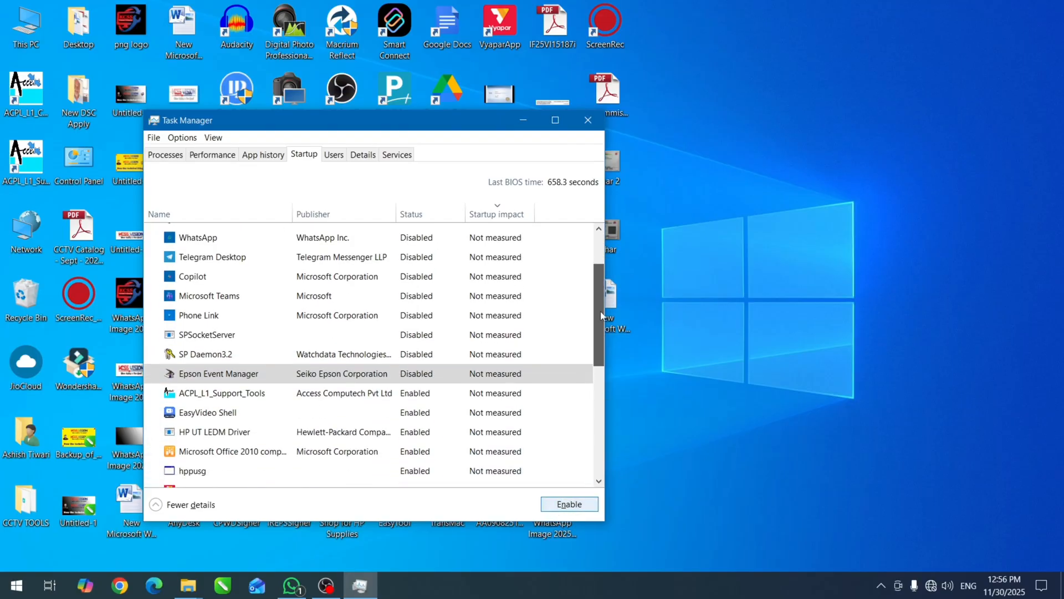
scroll(449, 344, down, 3)
click(449, 344)
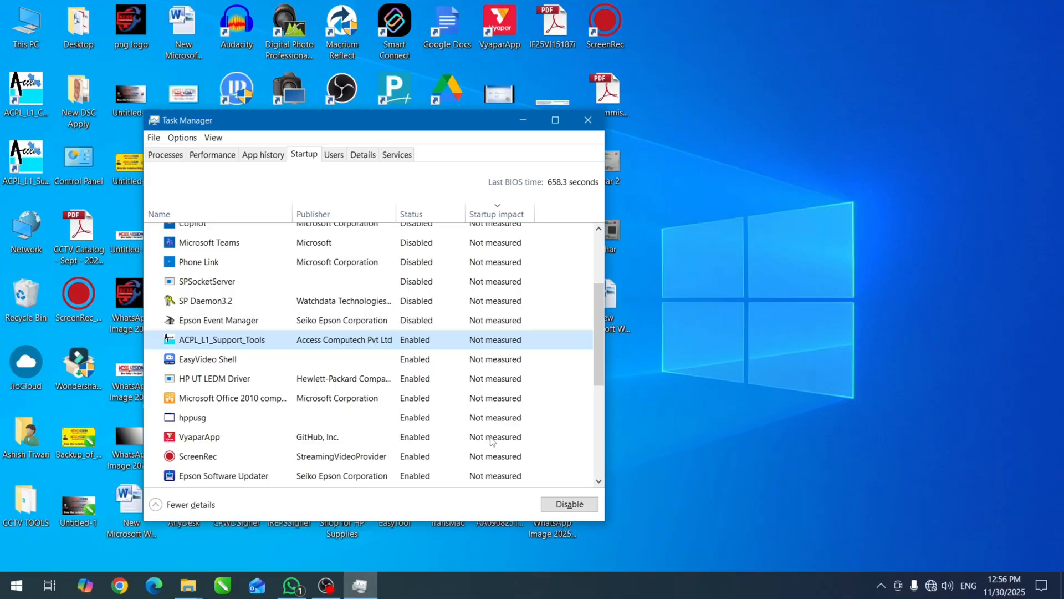
click(570, 504)
Disable the EasyVideo Shell, HP UT LEDM Driver and Microsoft Office 2010 component startup entries.
click(426, 361)
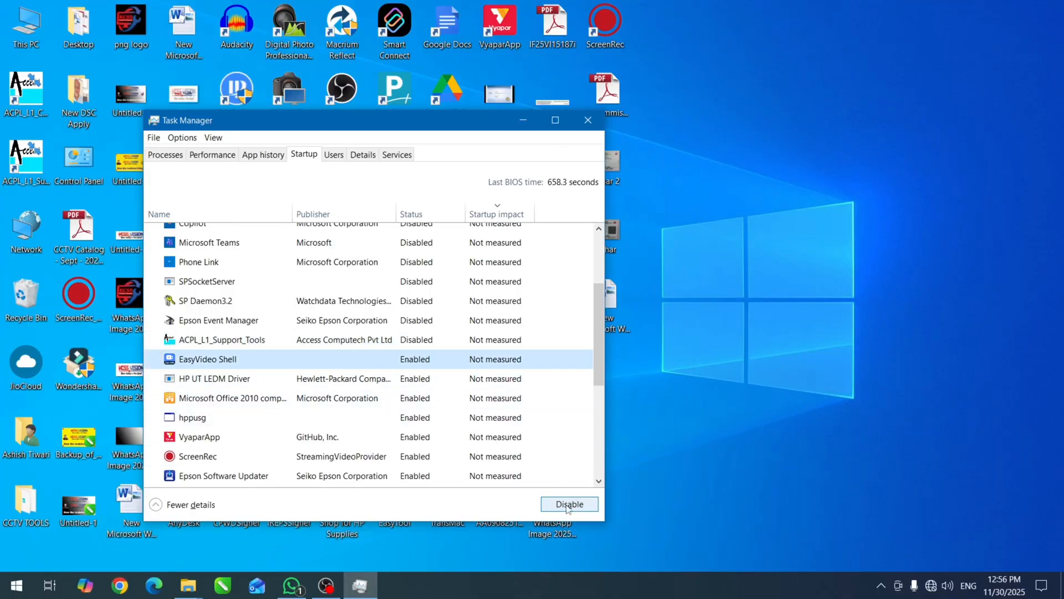
click(569, 503)
click(417, 382)
click(569, 504)
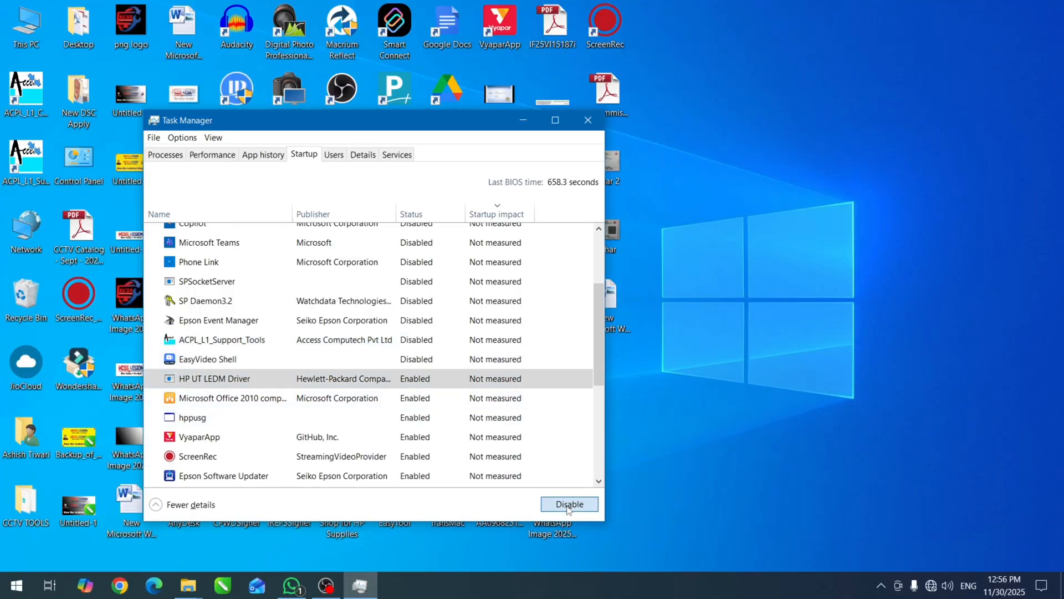
click(423, 399)
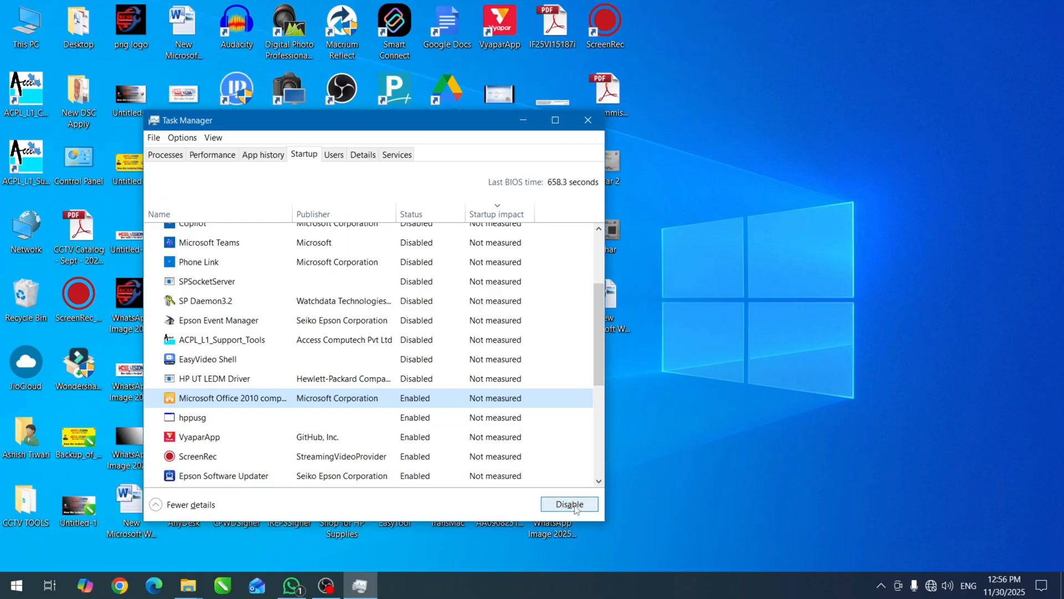
click(569, 504)
Disable the hppusg, VyaparApp and ScreenRec startup entries.
drag(600, 362, 600, 409)
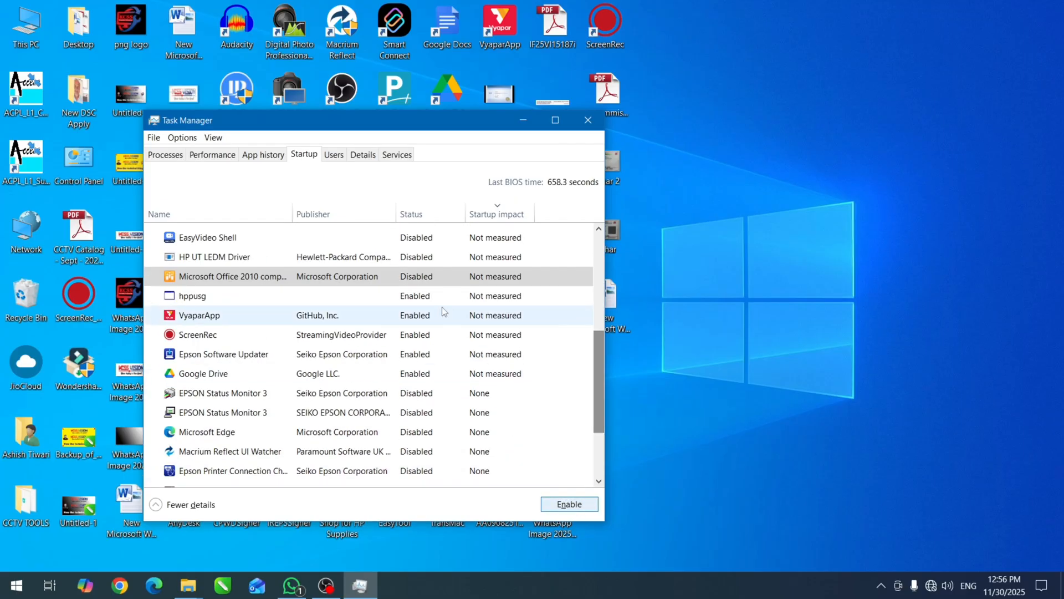
click(424, 297)
click(569, 504)
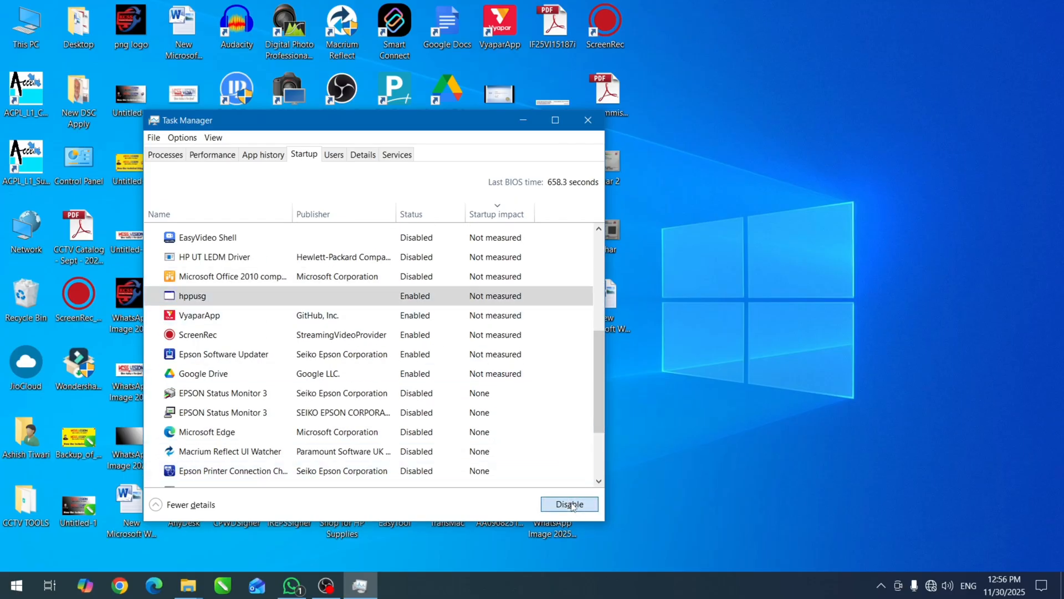
click(420, 316)
click(562, 503)
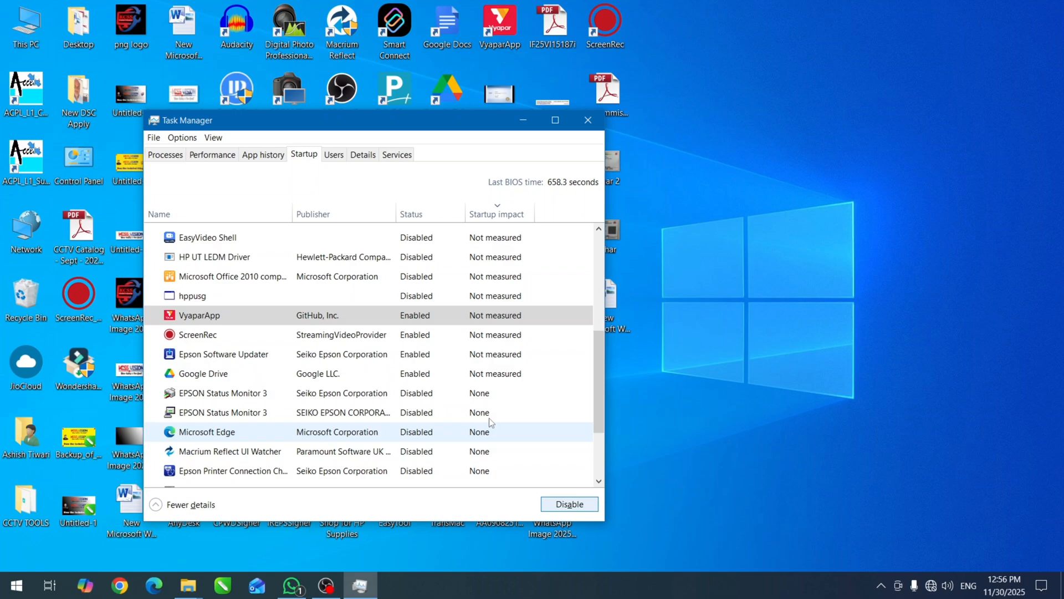
click(424, 335)
click(560, 503)
Disable the Epson Software Updater and Google Drive startup entries.
key(Down)
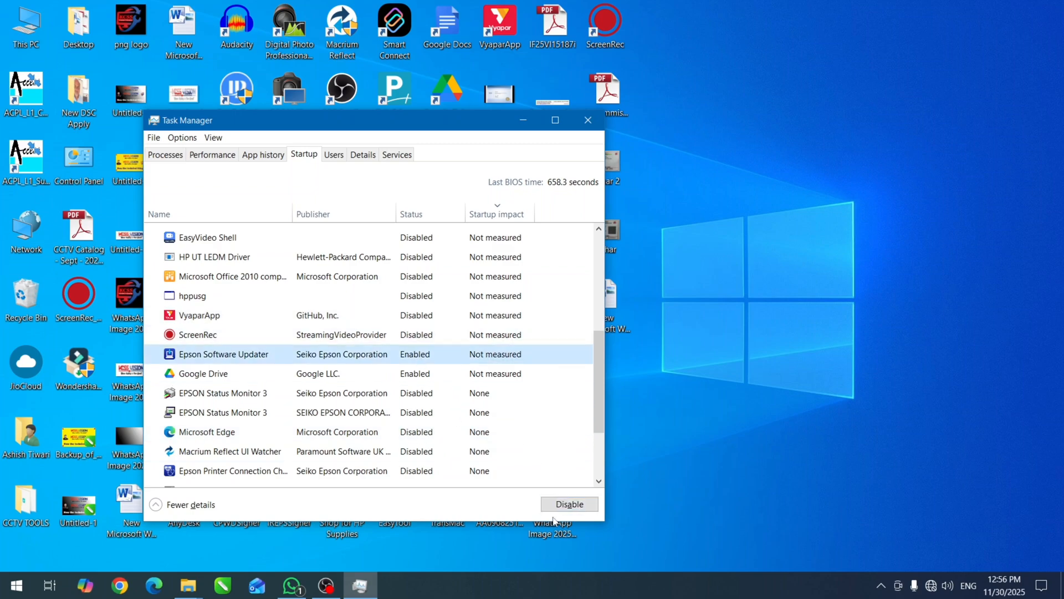
click(564, 504)
click(426, 373)
click(565, 504)
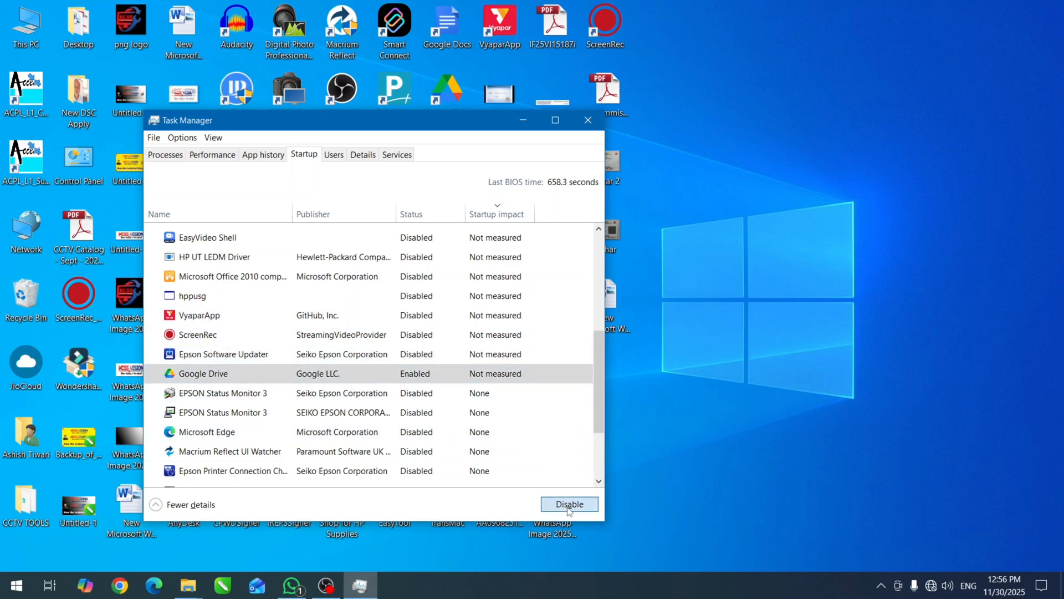
scroll(601, 399, up, 5)
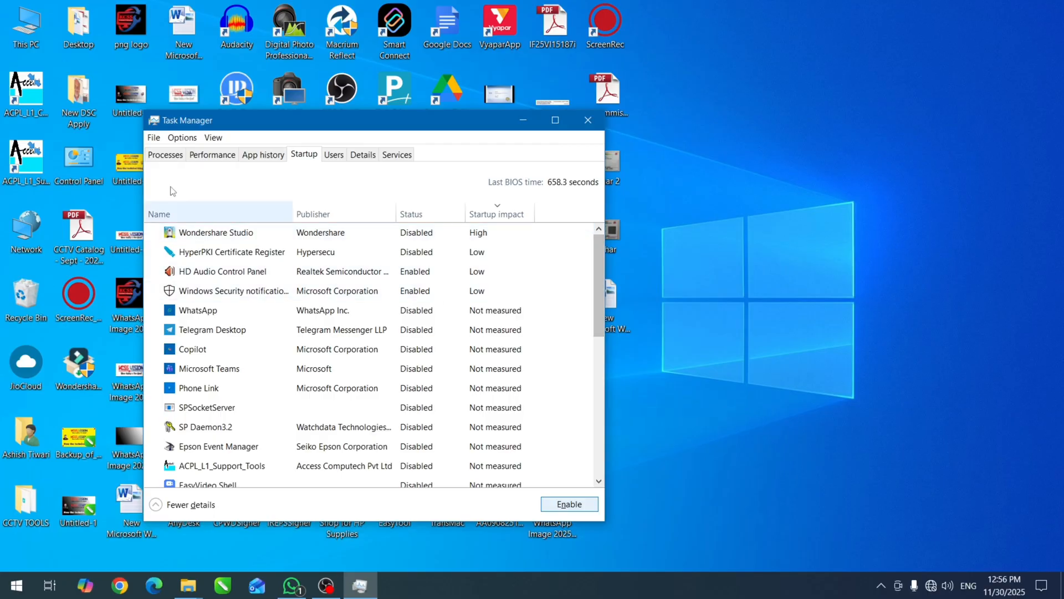
Set Task Manager's update speed to High and close Task Manager.
click(214, 138)
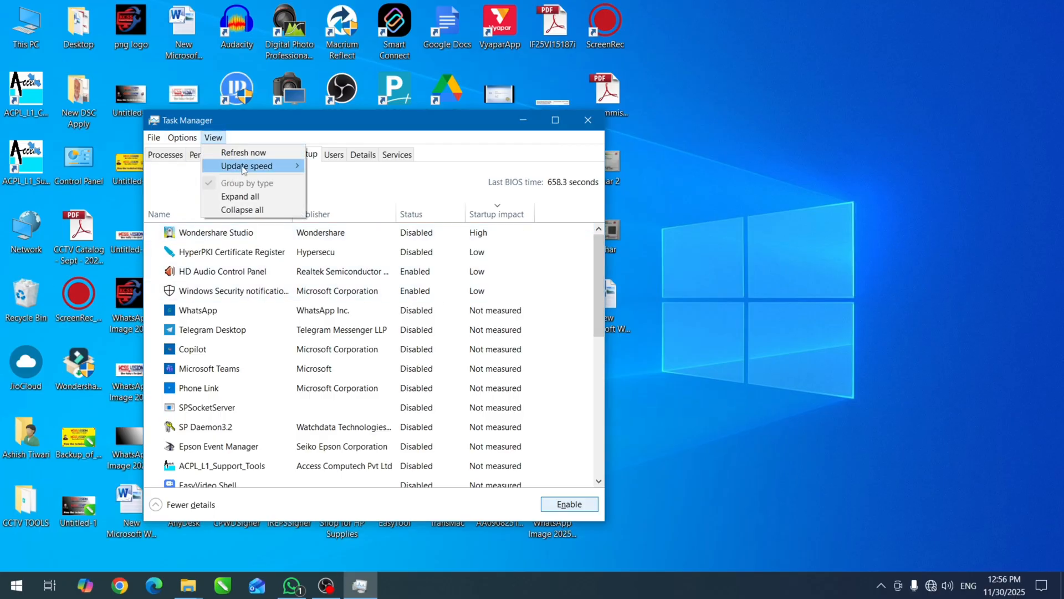
mouse_move(250, 170)
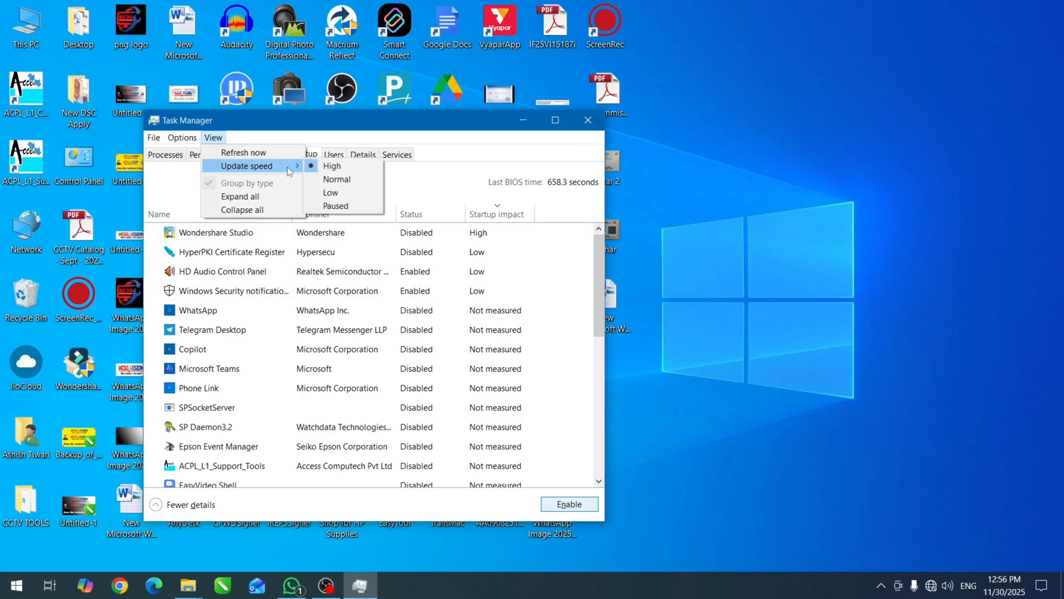
click(333, 166)
click(214, 137)
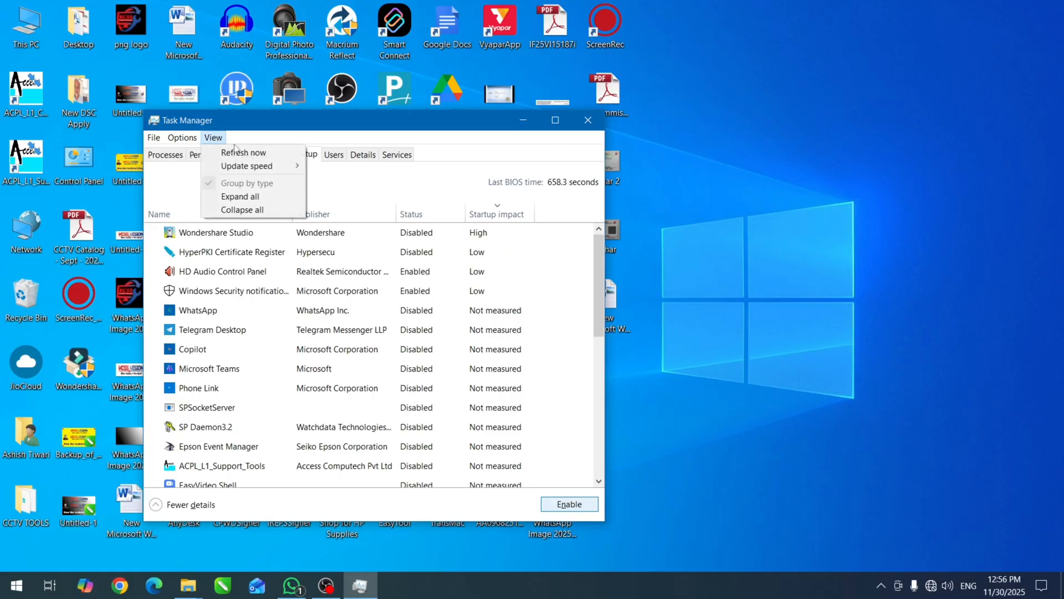
mouse_move(255, 166)
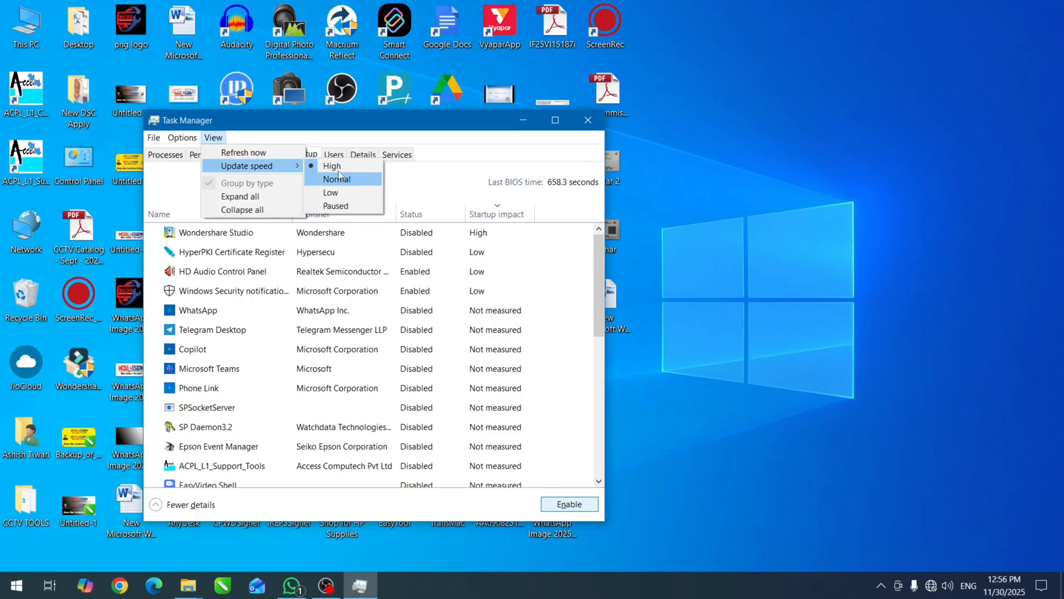
click(340, 169)
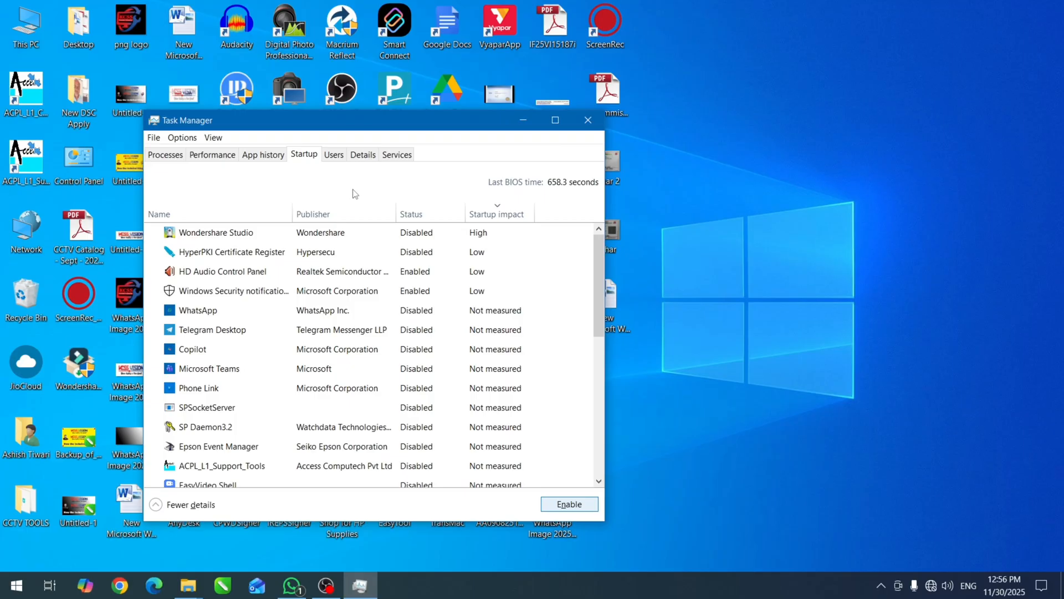
click(588, 120)
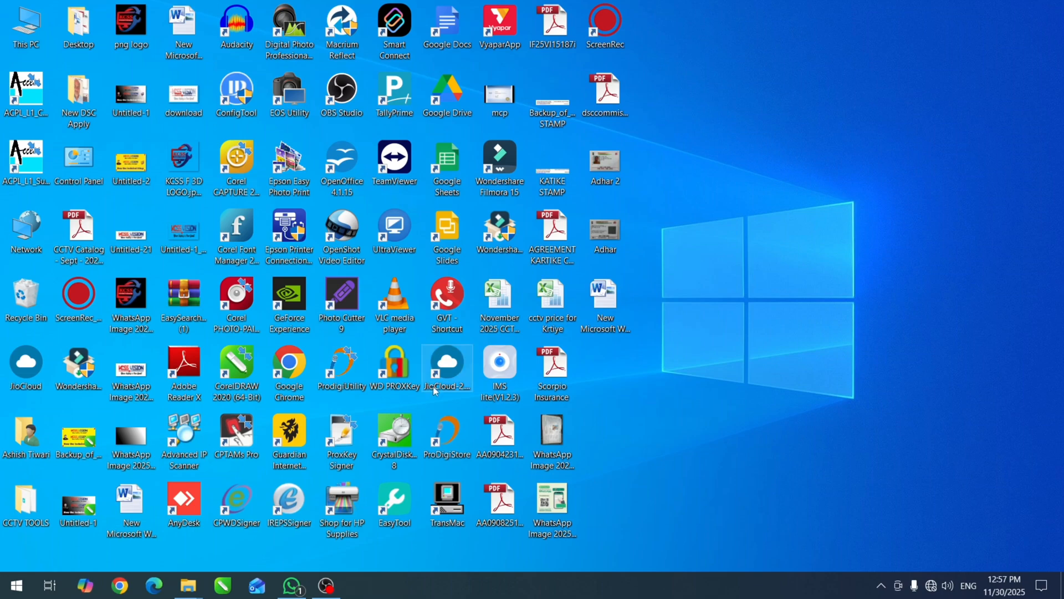
Open the Windows Temp folder by running the command temp.
key(super+r)
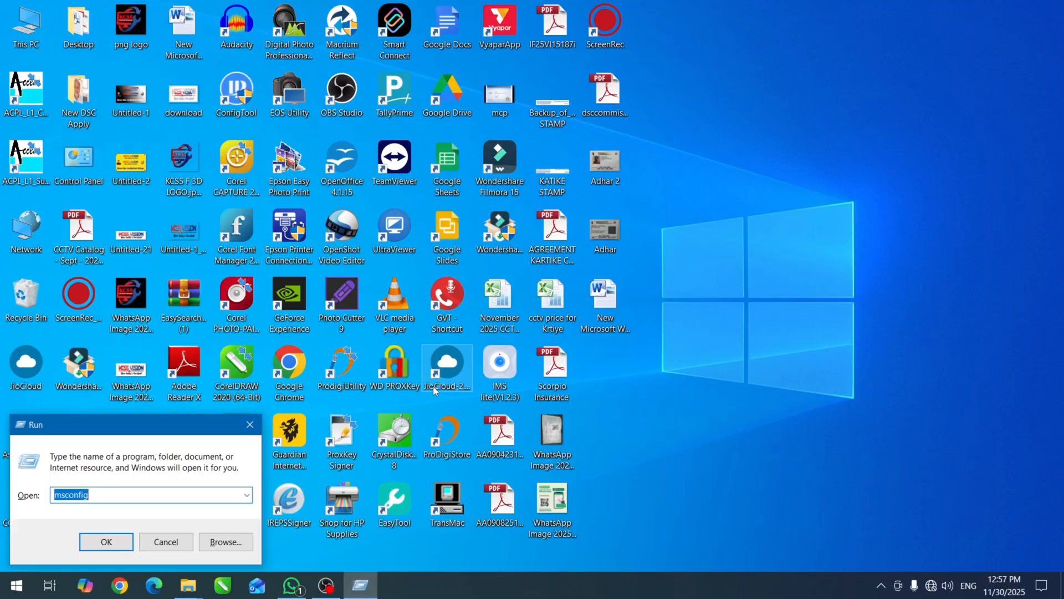
text(temp)
key(Return)
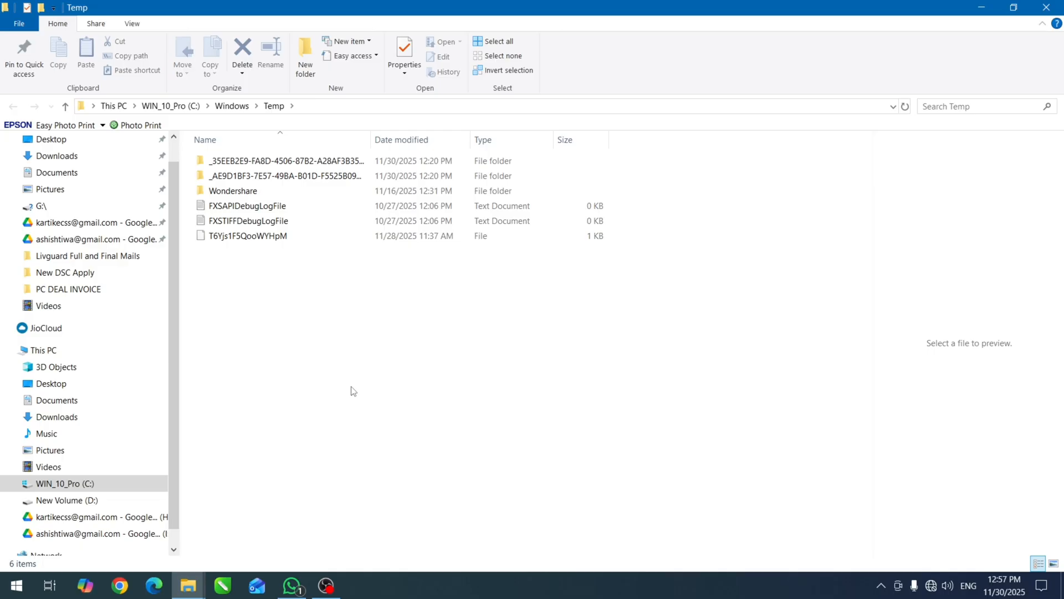
Permanently delete everything in the Windows Temp folder, skipping all files in use, and close the folder.
drag(281, 353, 232, 162)
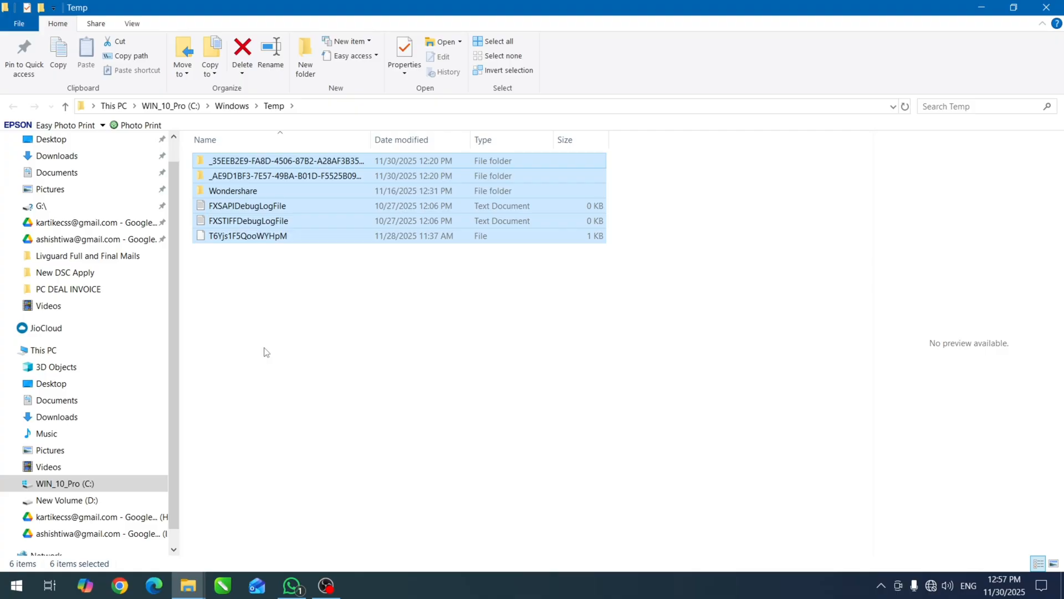
key(shift+Delete)
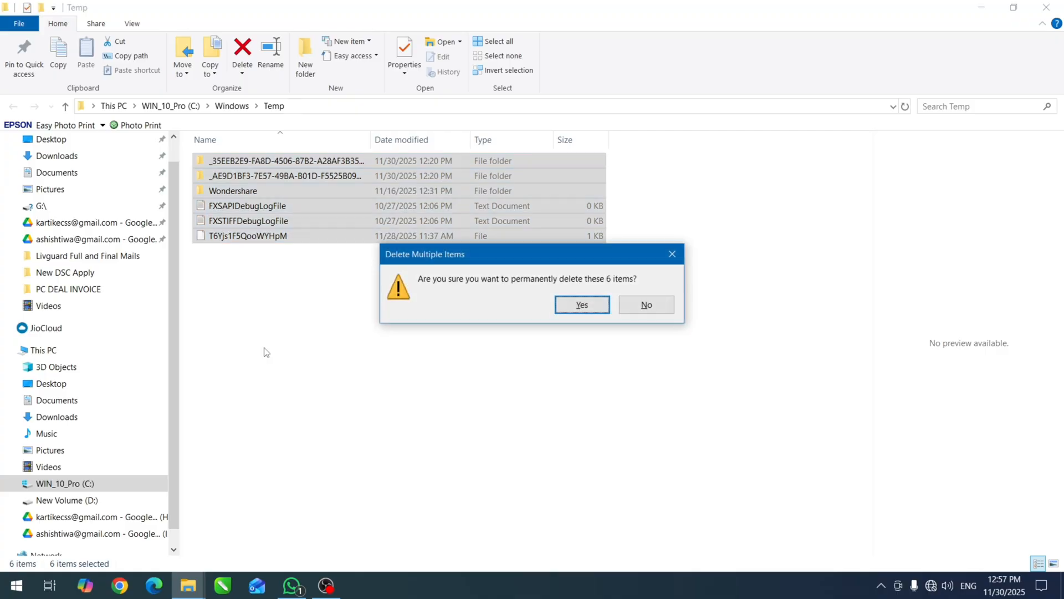
key(Return)
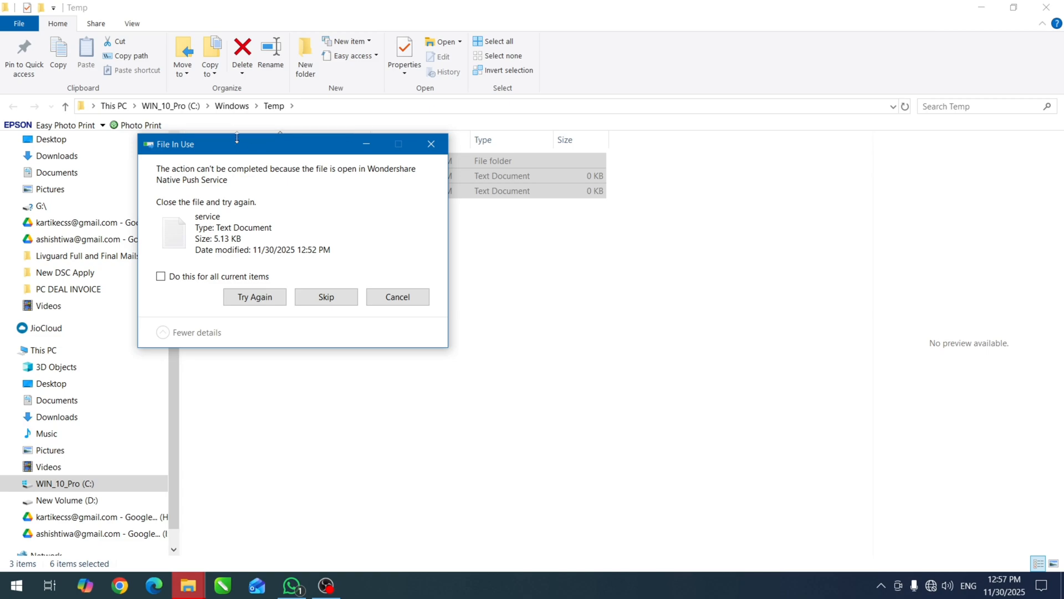
drag(237, 148, 488, 252)
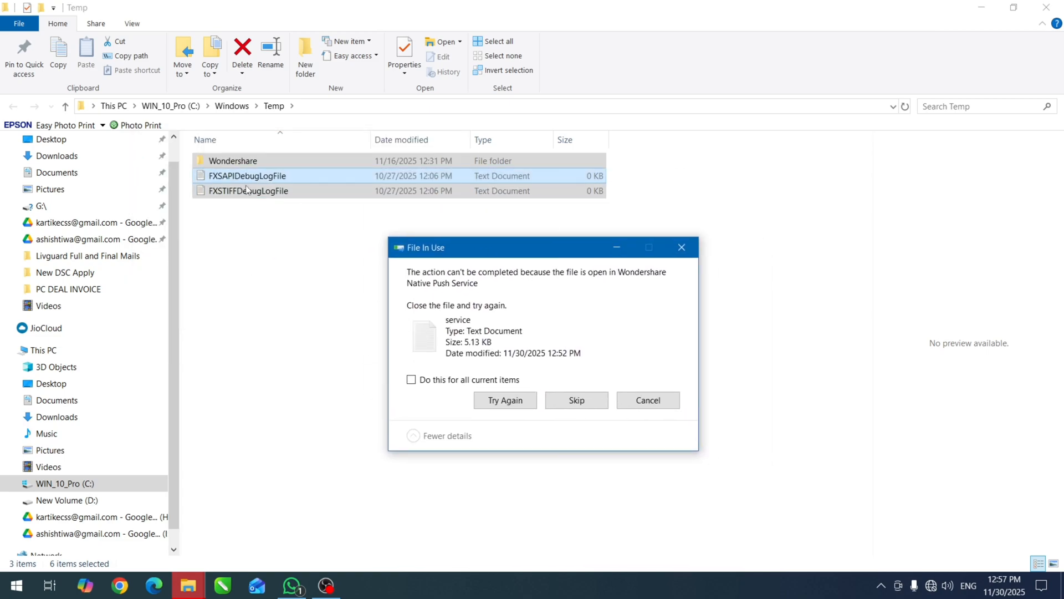
click(438, 381)
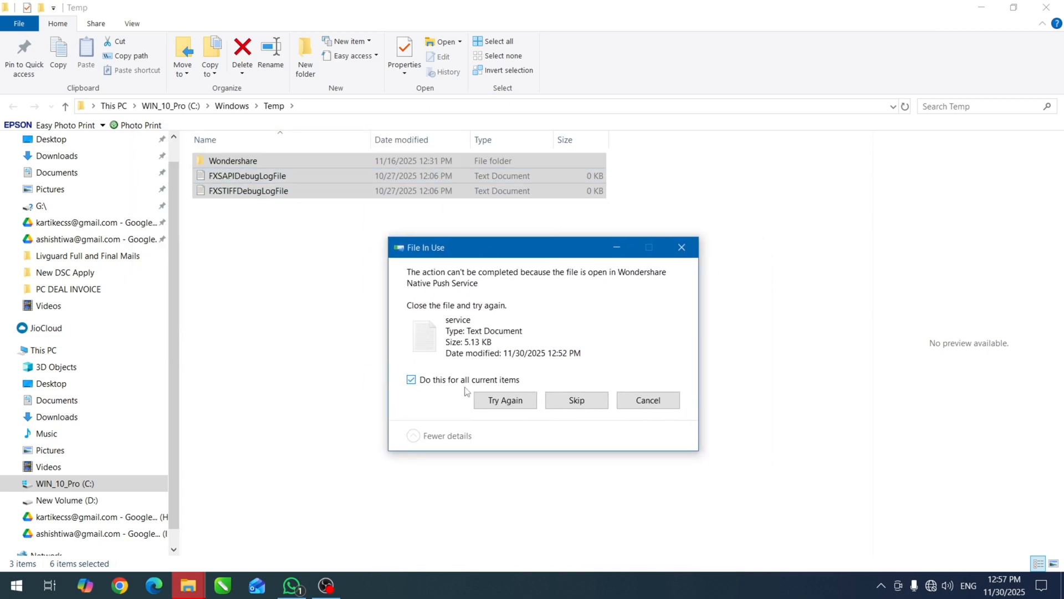
click(578, 403)
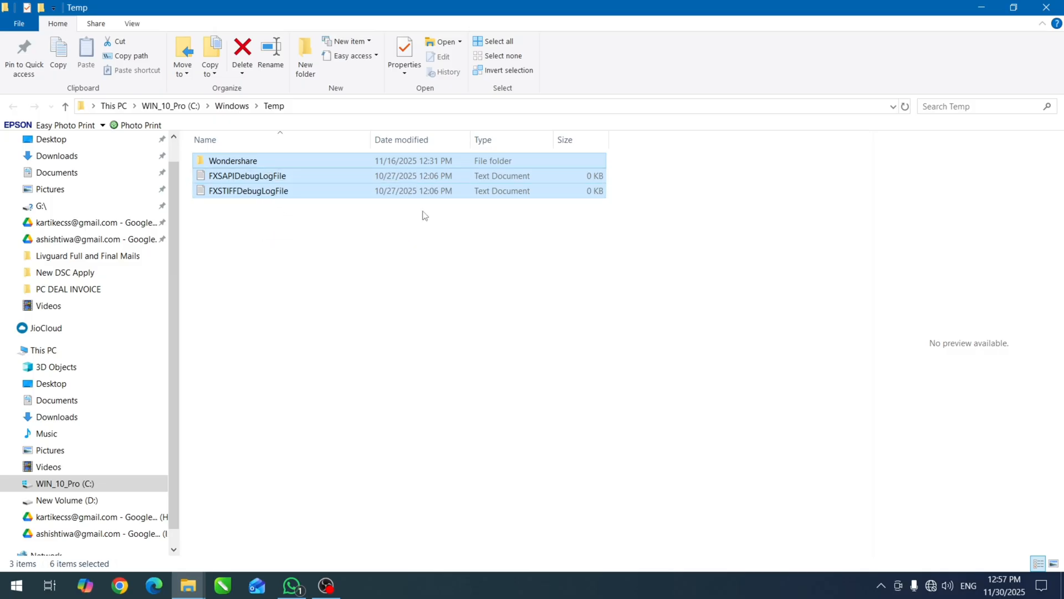
click(1053, 8)
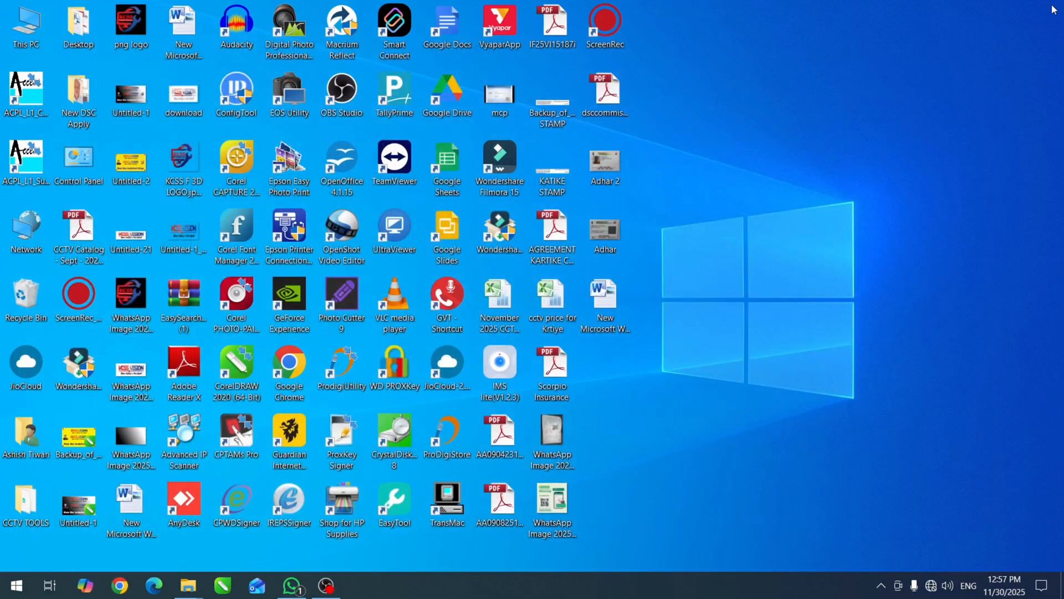
Open the user profile's Temp folder by running the command %temp%.
key(super+r)
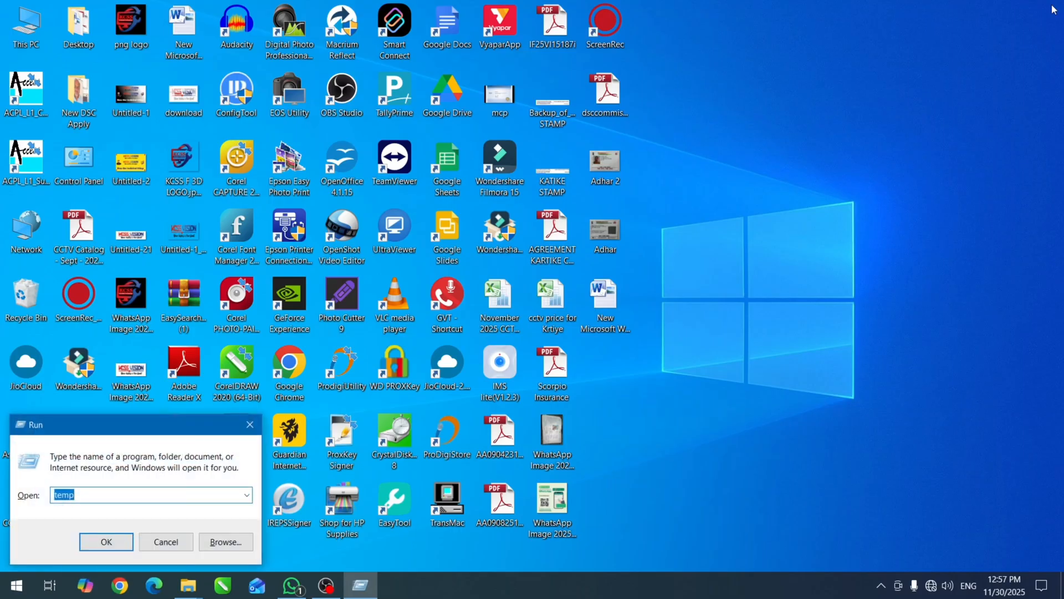
text(%)
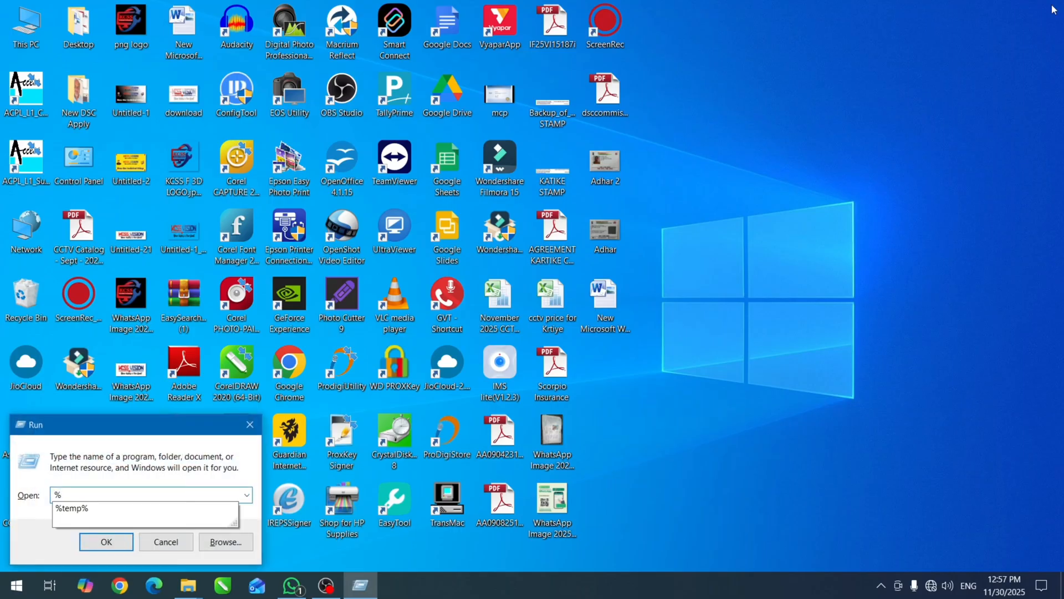
key(Down)
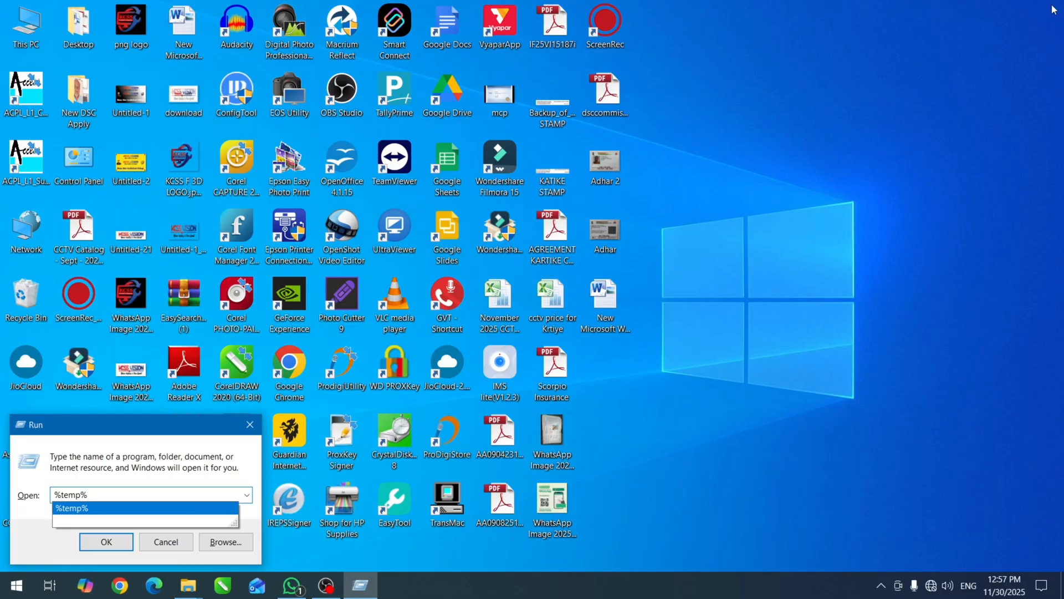
key(Return)
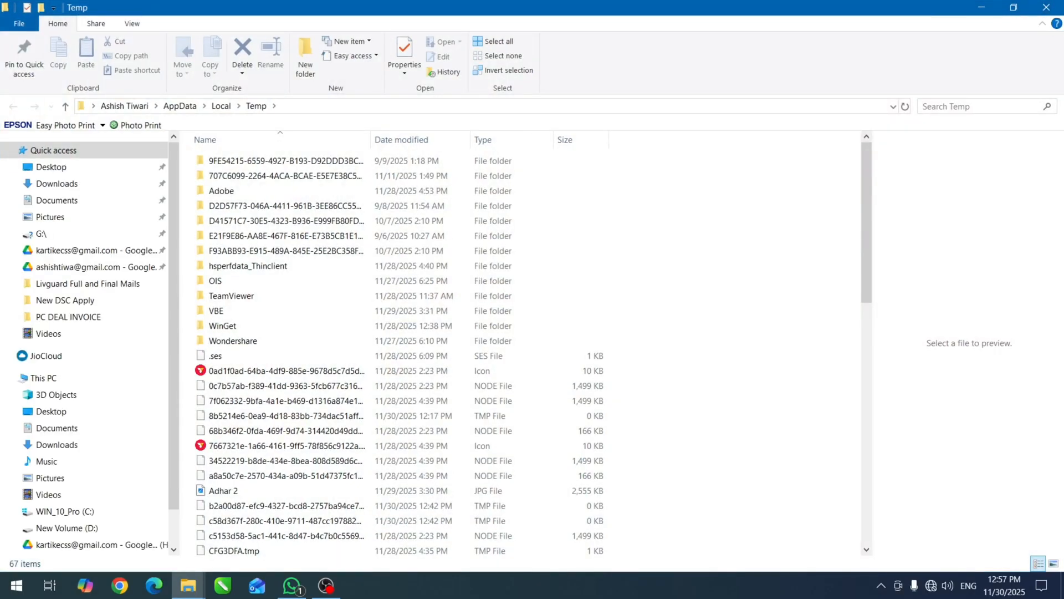
Permanently delete all items in the user's local Temp folder, skipping every item in use, and close the folder.
drag(865, 238, 867, 205)
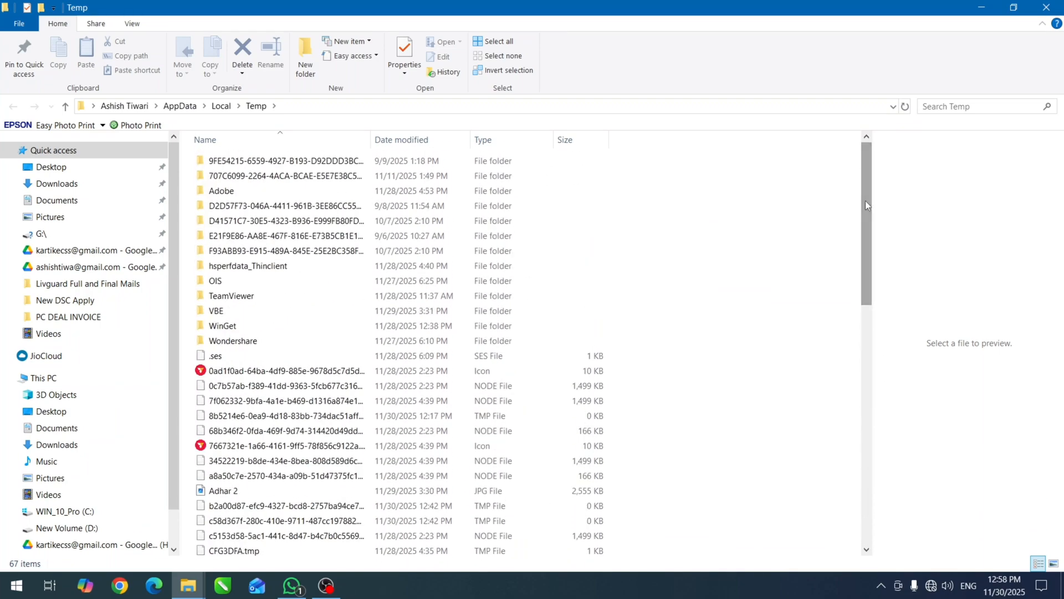
key(ctrl+a)
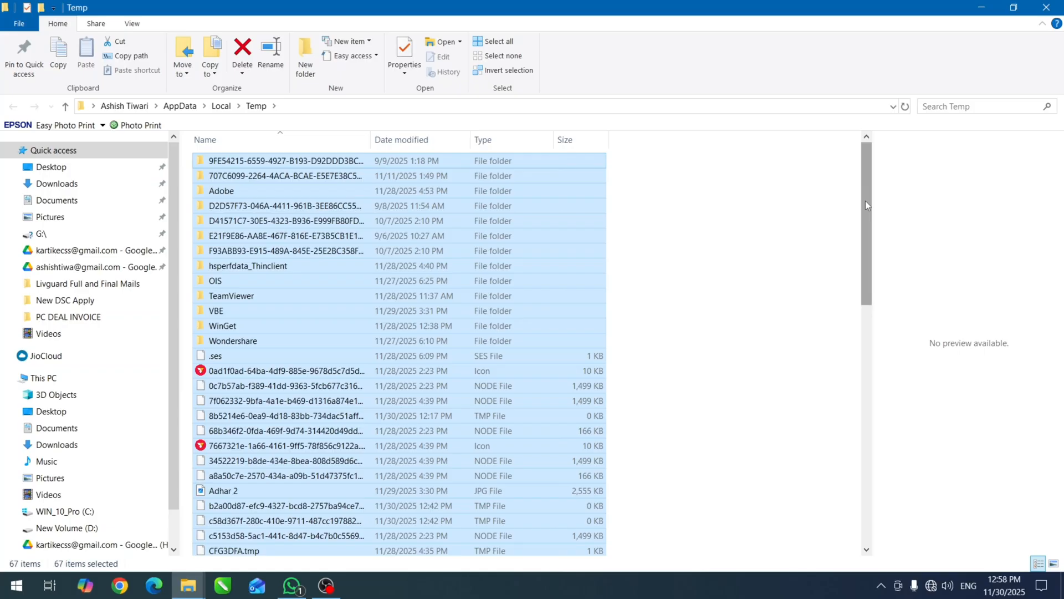
key(shift+Delete)
key(Return)
click(492, 279)
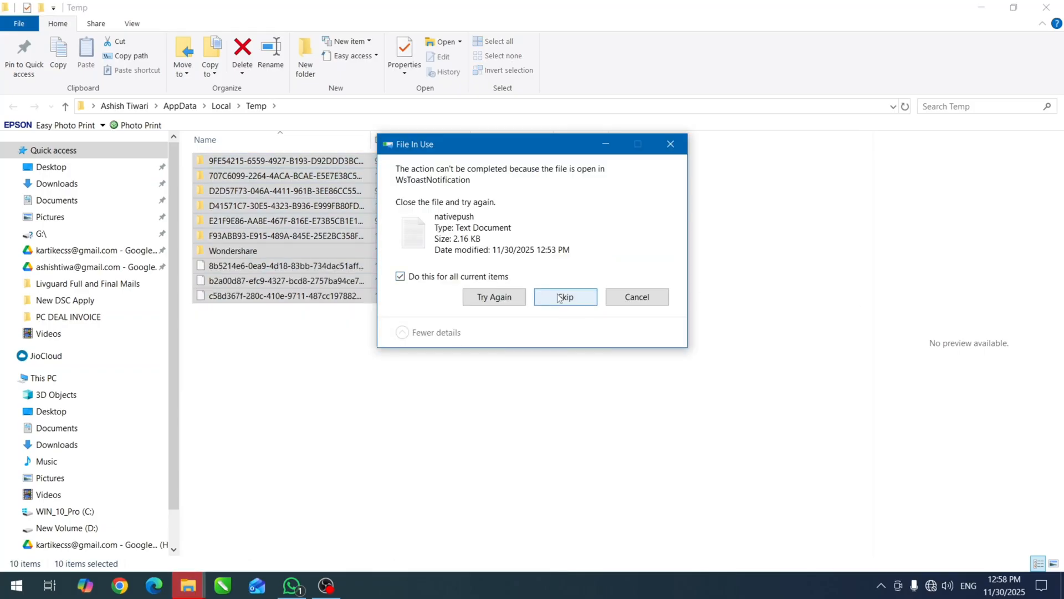
click(561, 297)
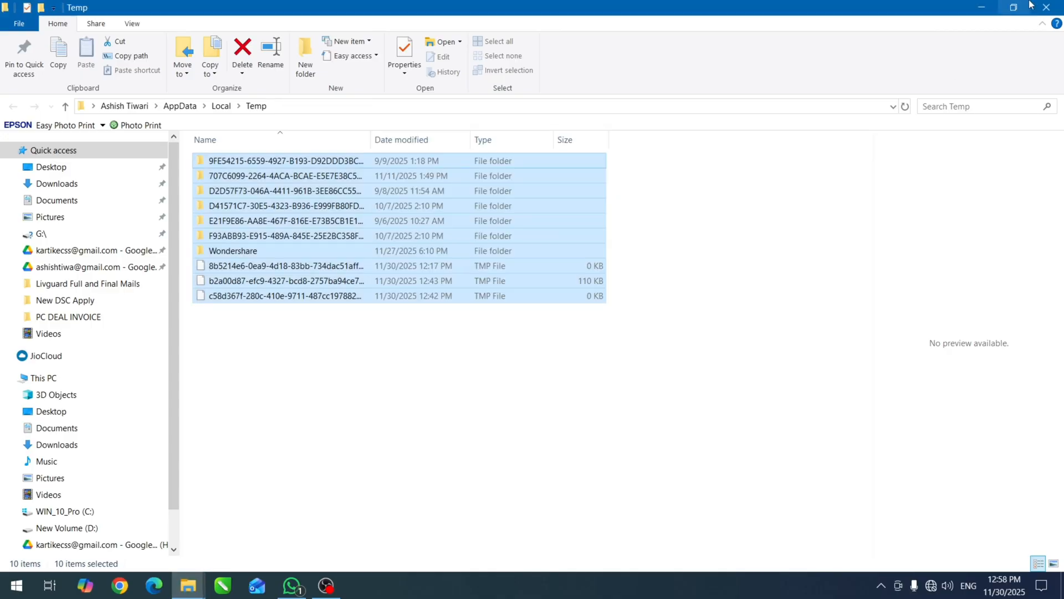
click(1046, 7)
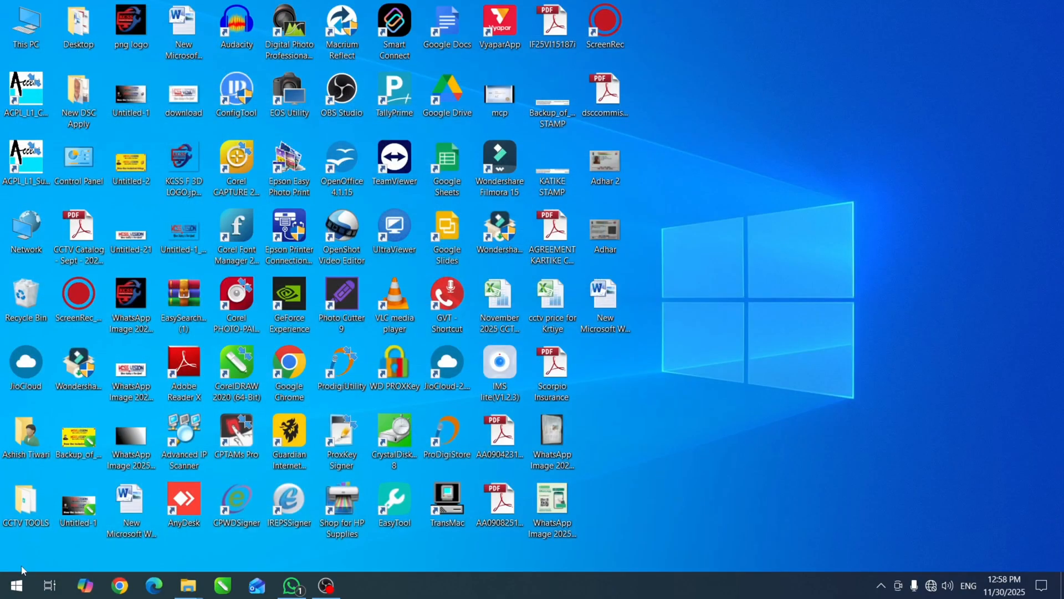
Open the Optimize Drives tool from the properties of the WIN_10_Pro (C:) drive in This PC.
double_click(34, 33)
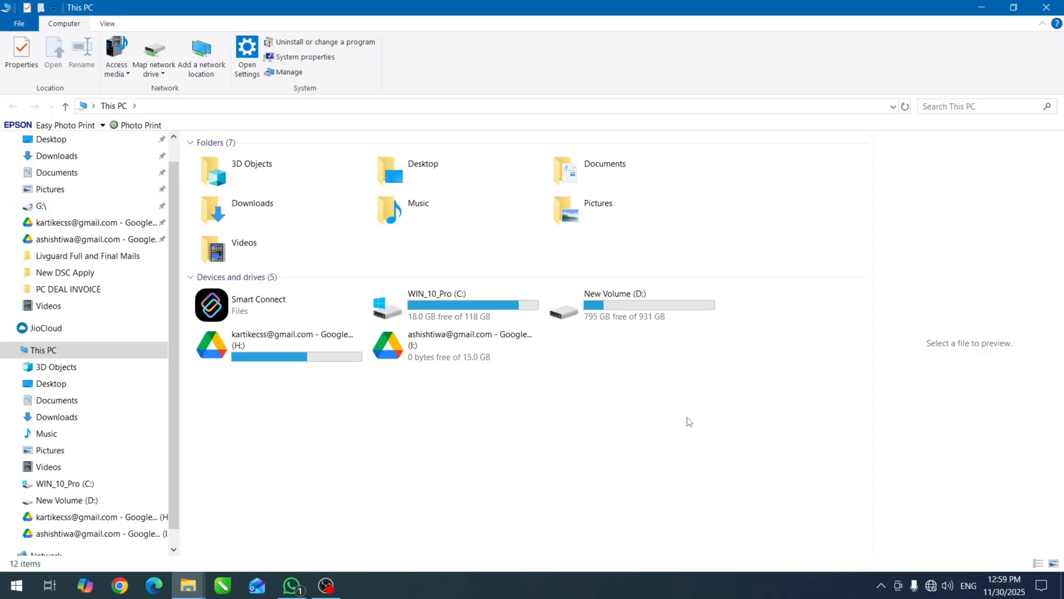
click(435, 314)
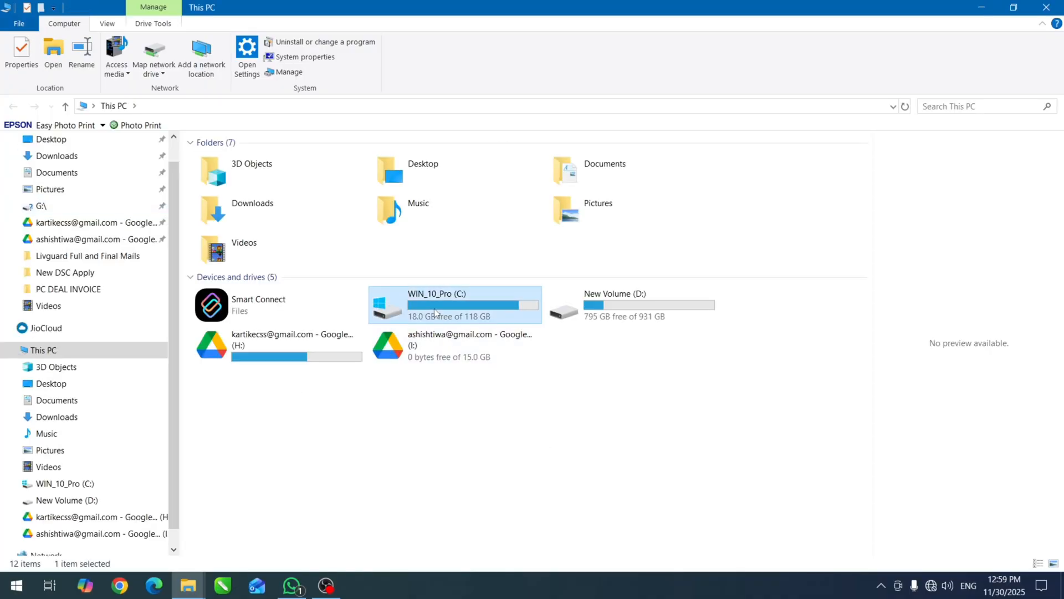
right_click(435, 313)
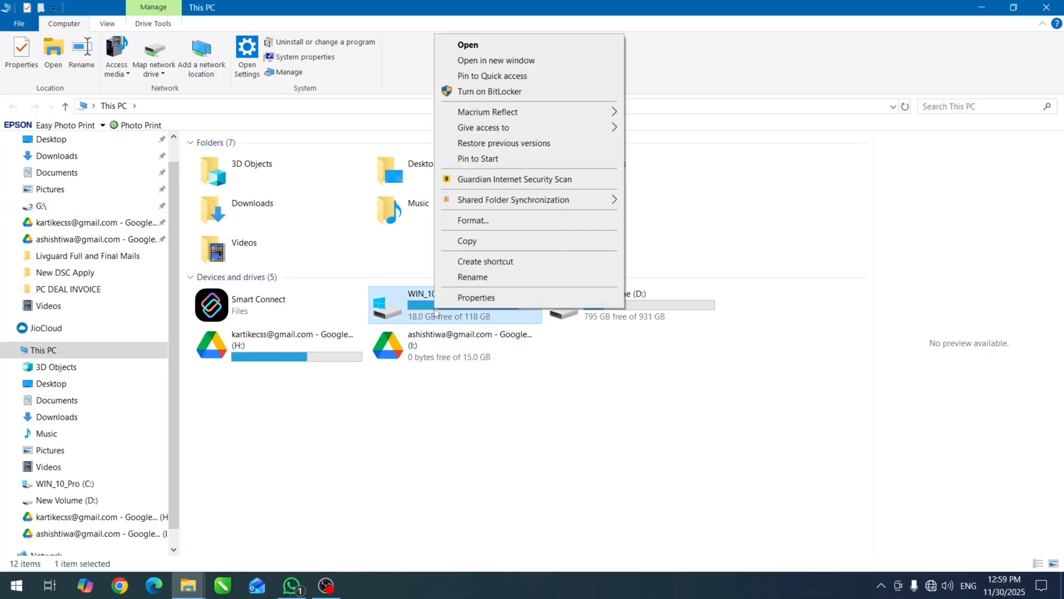
click(476, 296)
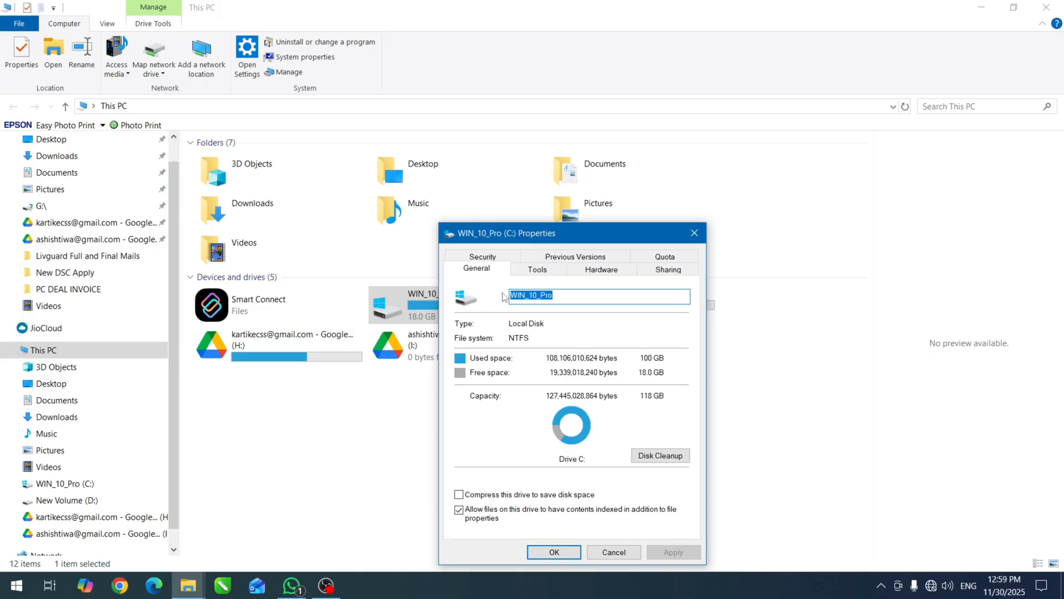
click(546, 272)
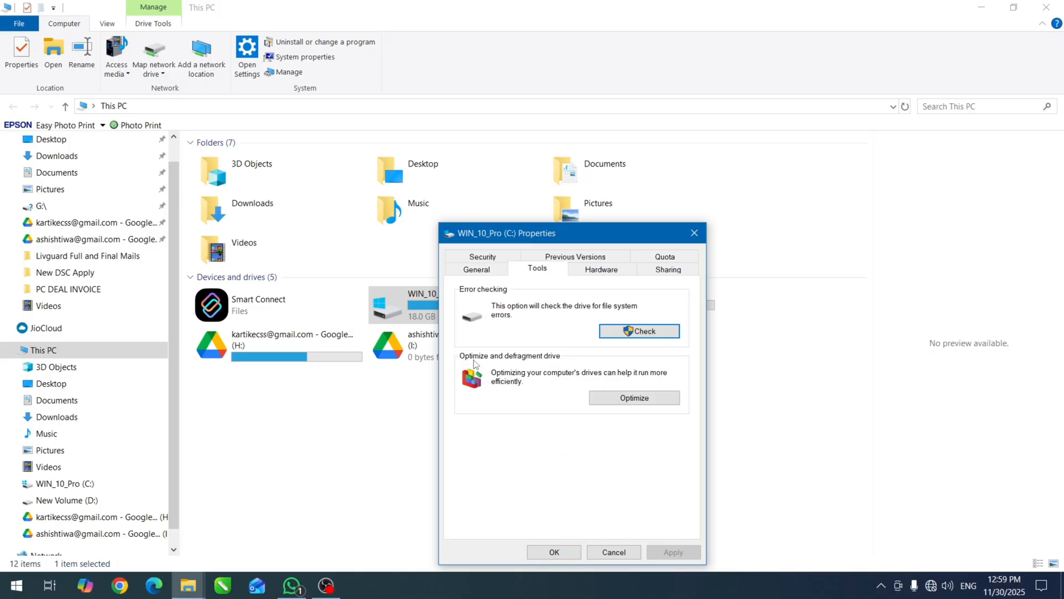
click(619, 399)
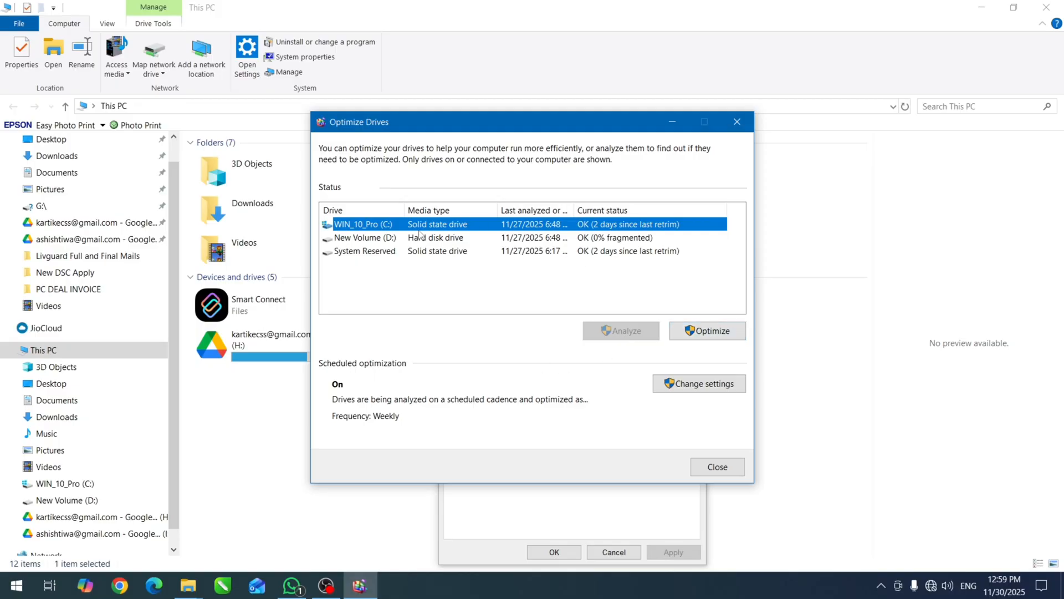
Review the drive optimization schedule without changing it, and run Optimize on the WIN_10_Pro (C:) drive.
click(700, 391)
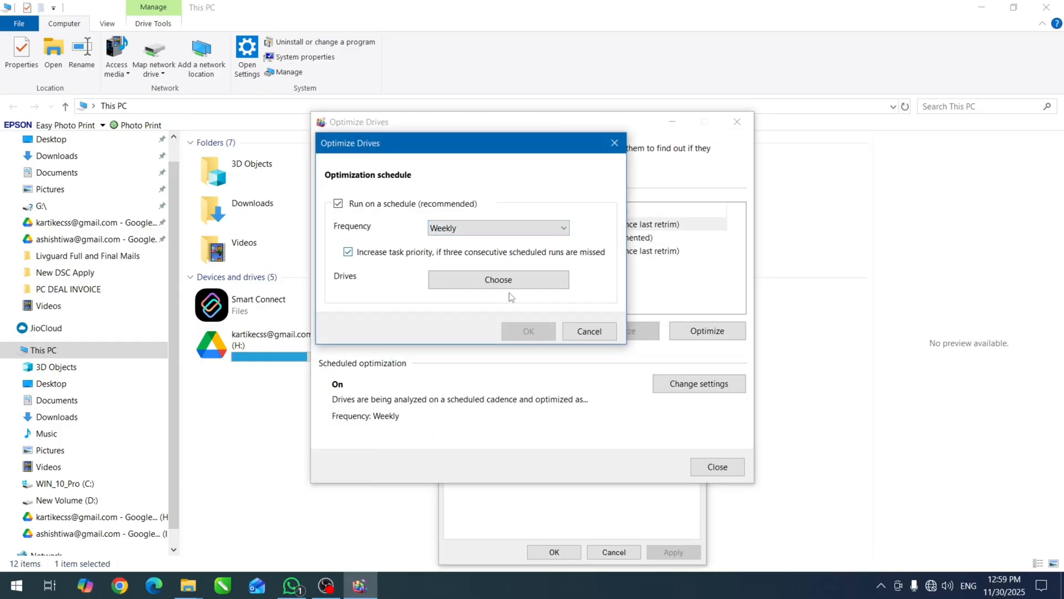
click(589, 330)
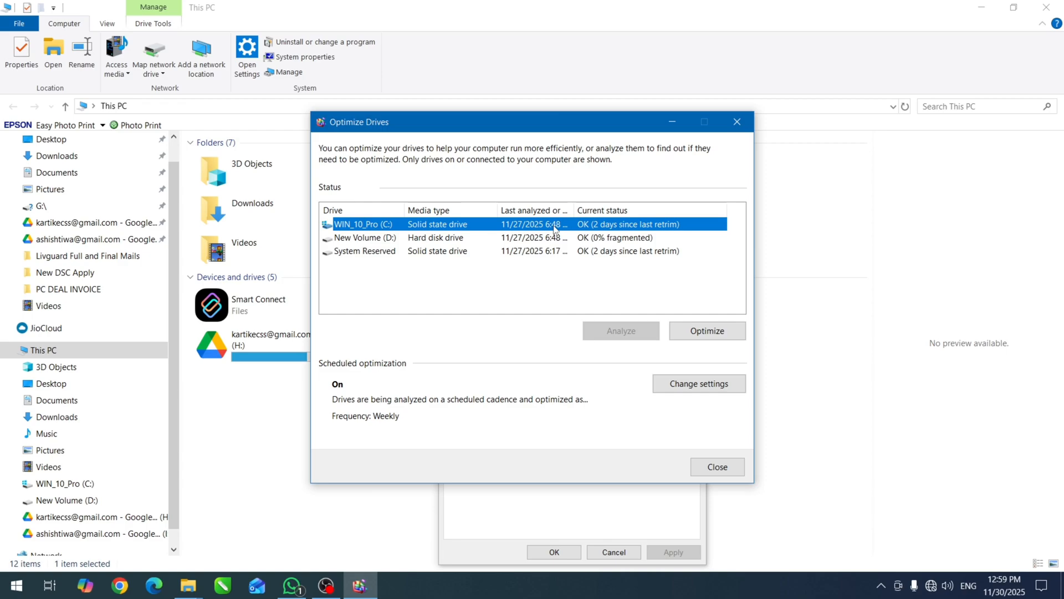
click(704, 332)
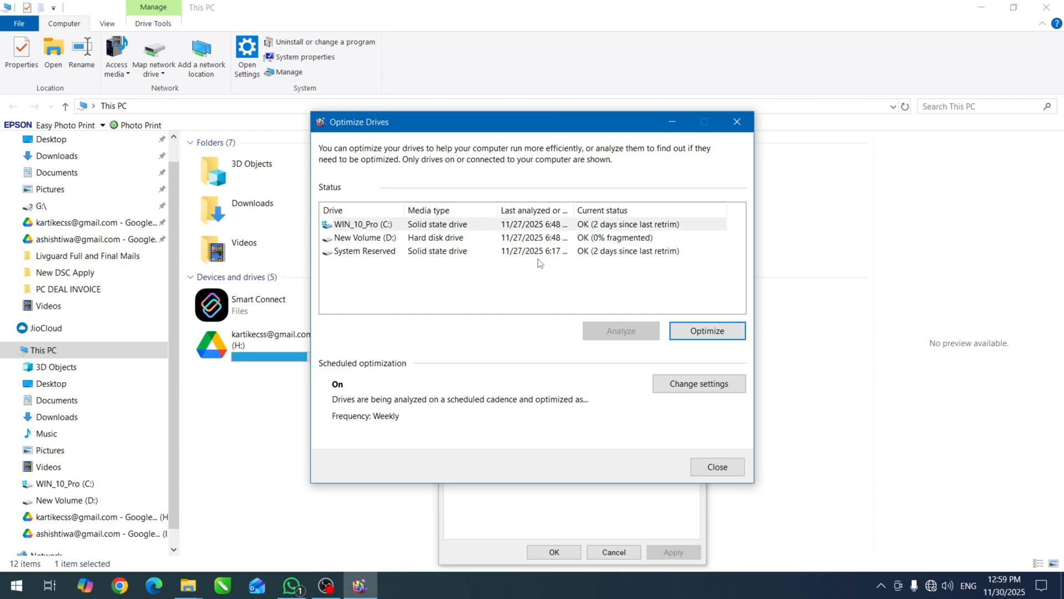
Analyze the New Volume (D:) drive, select System Reserved, and close Optimize Drives.
click(544, 239)
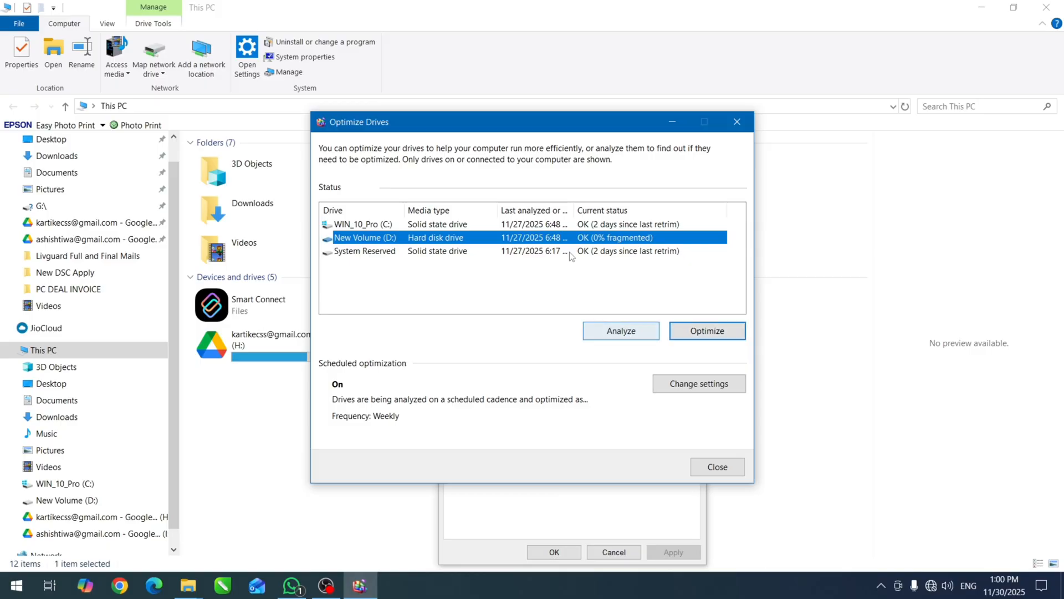
click(628, 336)
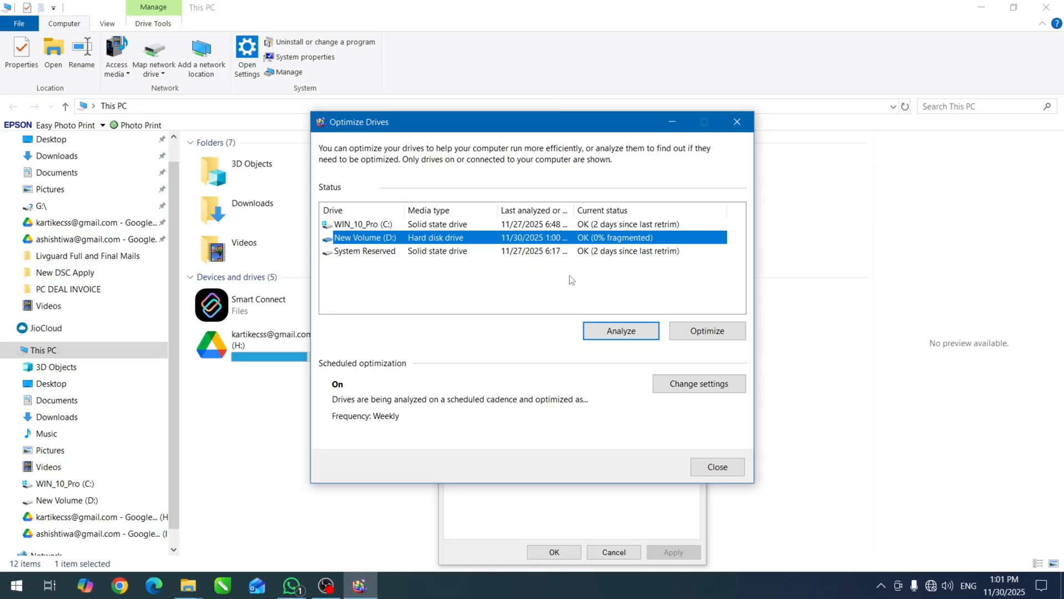
click(453, 254)
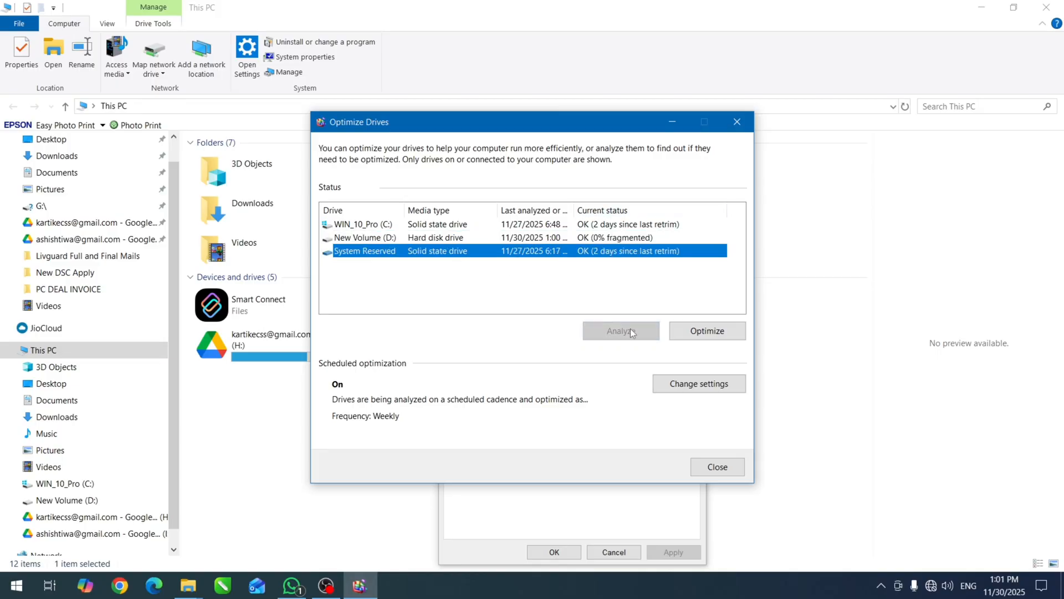
click(717, 466)
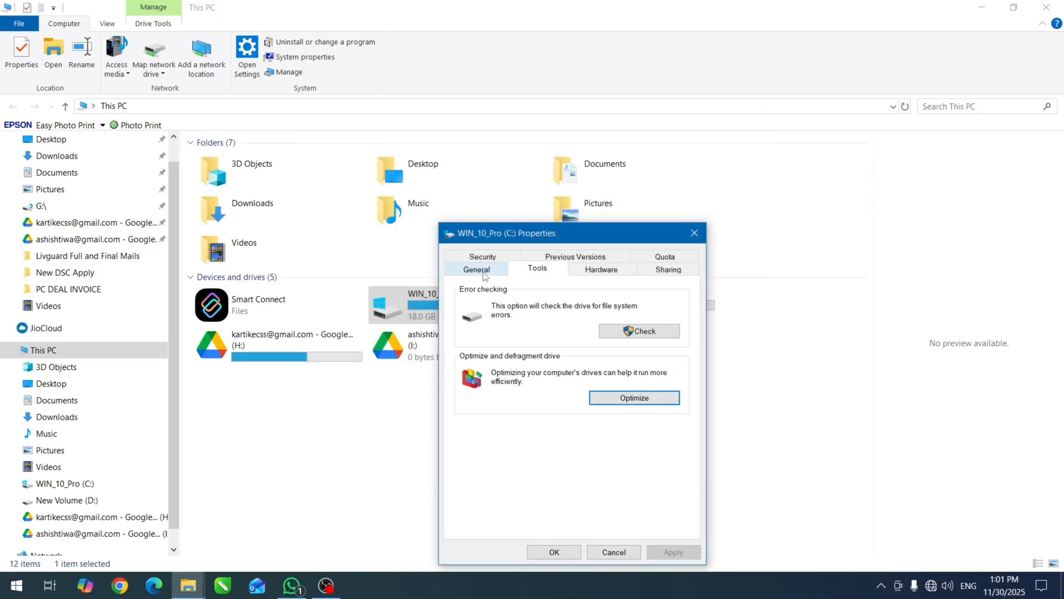
Start Disk Cleanup for drive C:, include Delivery Optimization Files, review the file categories, and extend the cleanup to system files.
click(477, 269)
click(662, 456)
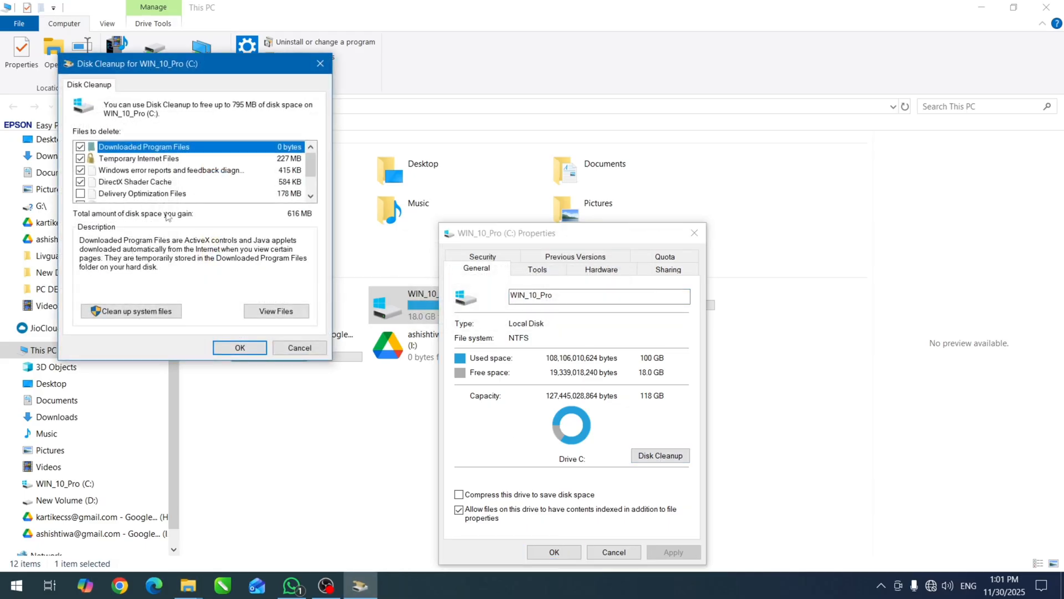
click(80, 193)
scroll(139, 199, down, 1)
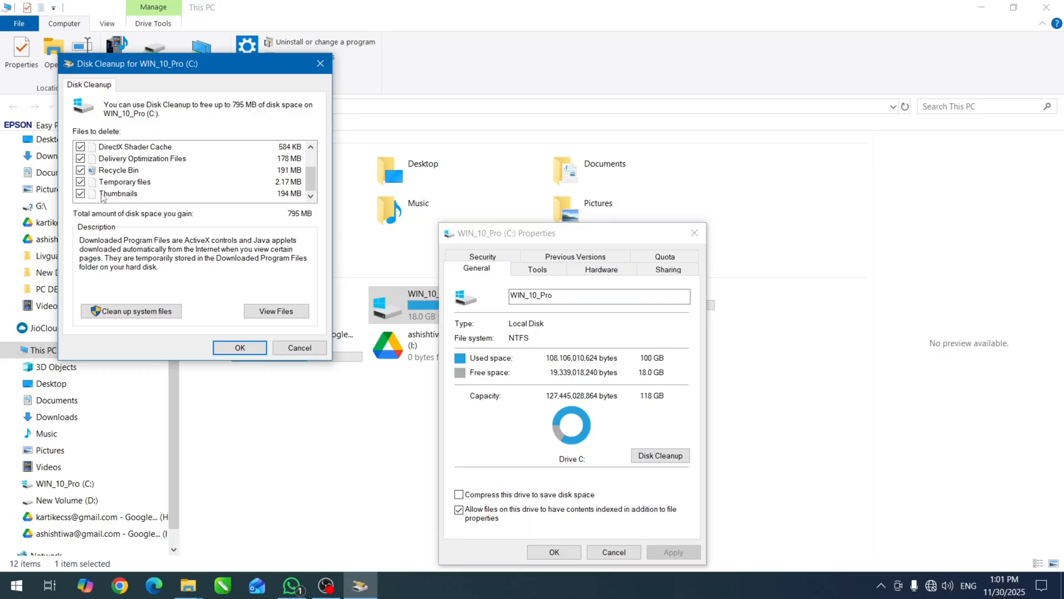
scroll(103, 198, up, 1)
click(141, 311)
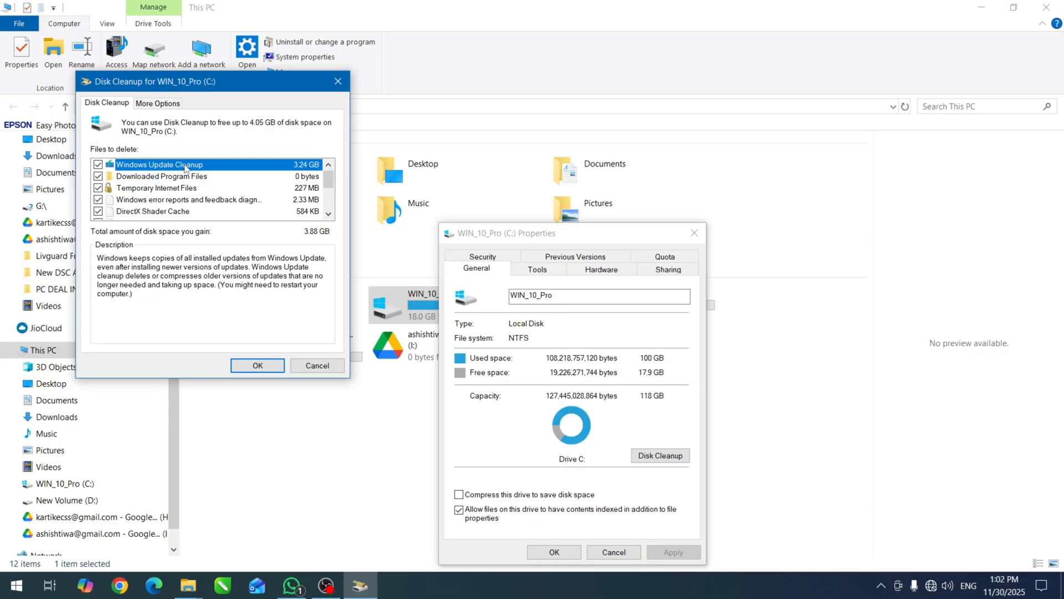
Permanently delete the selected Disk Cleanup files and move the progress and C: properties windows clear of the drive list.
click(270, 370)
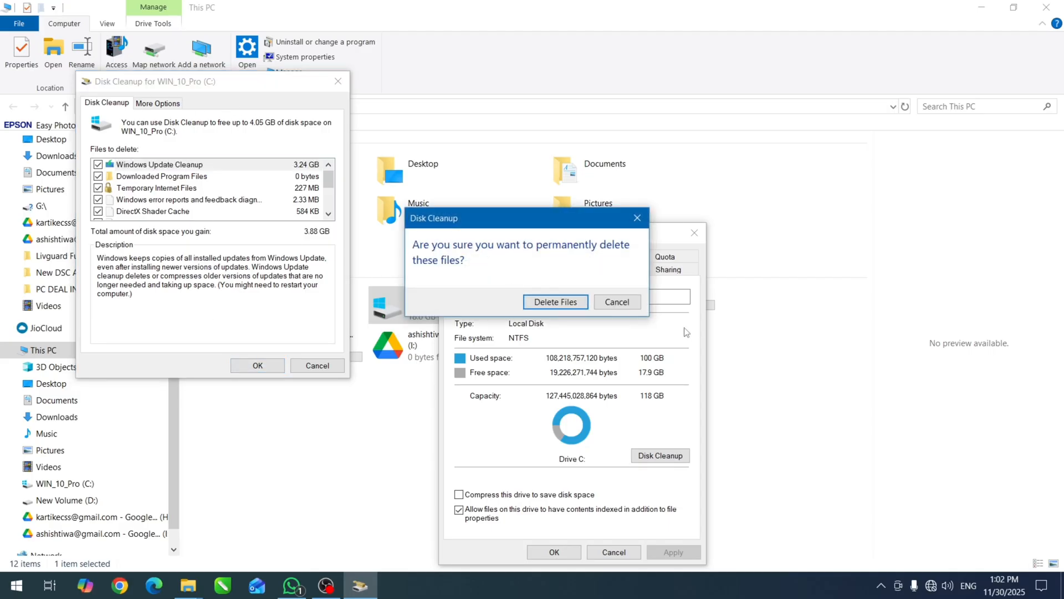
click(564, 302)
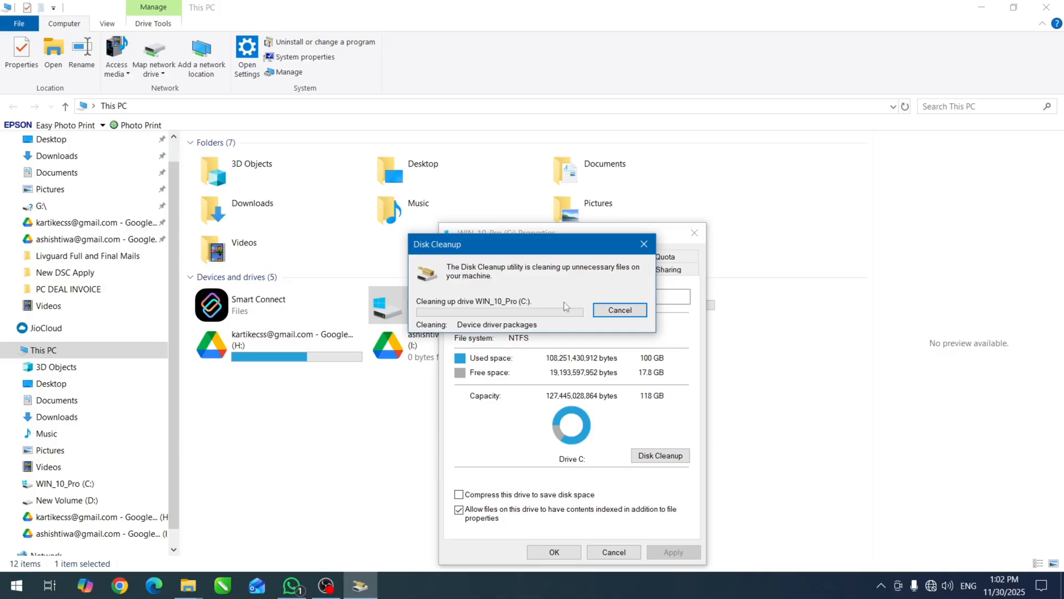
drag(509, 246, 681, 218)
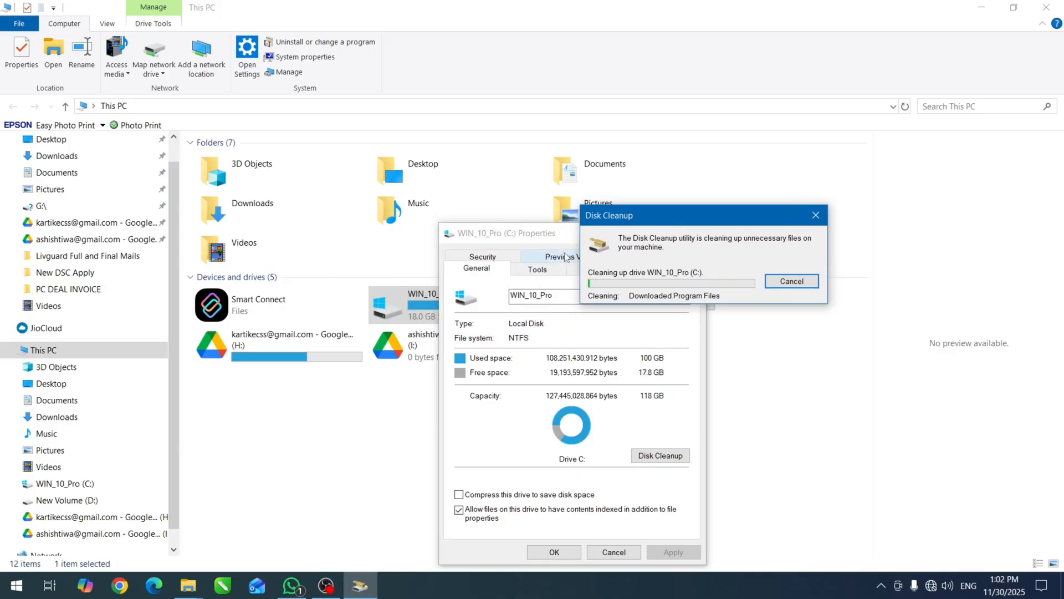
click(523, 239)
drag(523, 239, 724, 336)
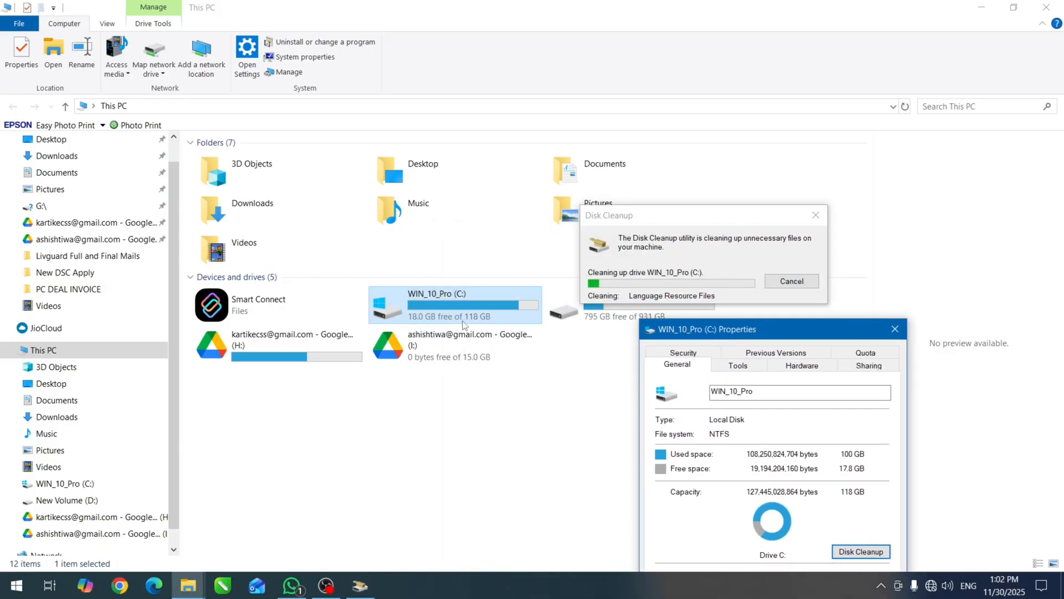